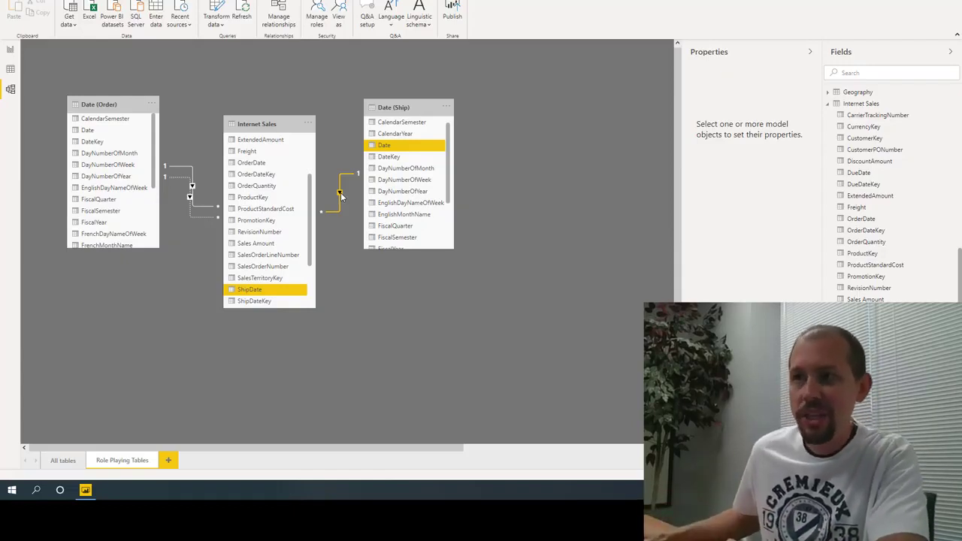
# Step: Duplicate the sales by year matrix on Page 1 of the report and place the copy below the original
pyautogui.click(10, 50)
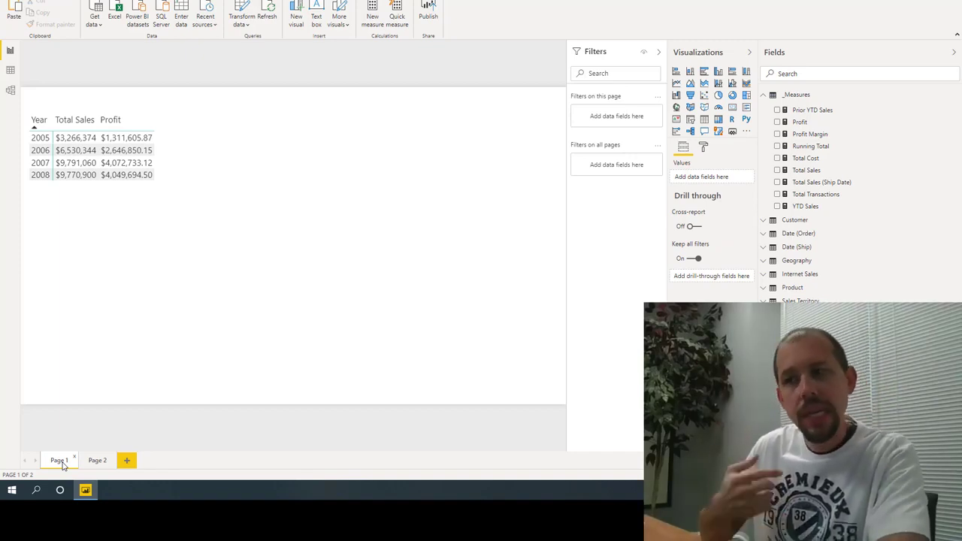
pyautogui.click(171, 173)
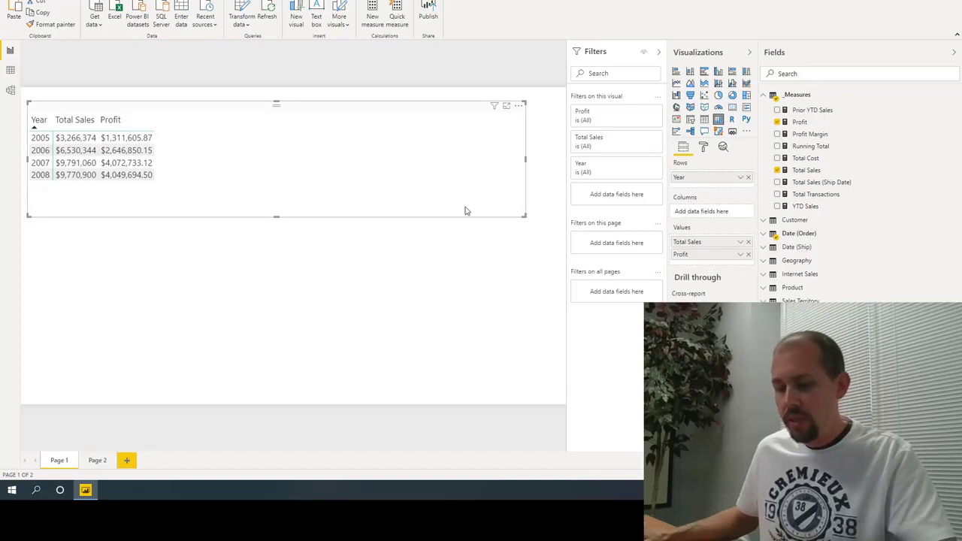
pyautogui.hotkey('ctrl', 'v')
pyautogui.moveTo(414, 178); pyautogui.dragTo(418, 290)
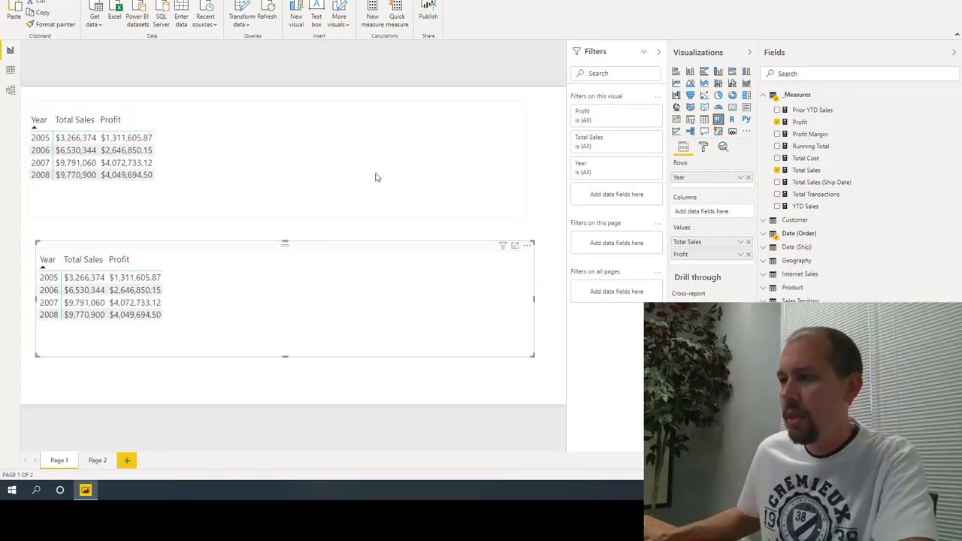
# Step: Narrow both matrices and place the copy beside the original
pyautogui.click(526, 159)
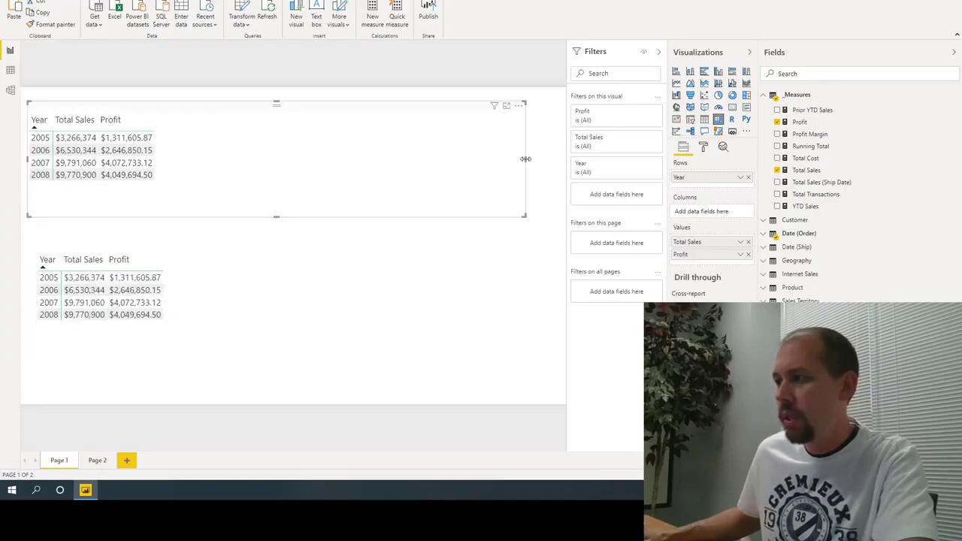
pyautogui.moveTo(523, 159); pyautogui.dragTo(392, 167)
pyautogui.moveTo(298, 171); pyautogui.dragTo(182, 167)
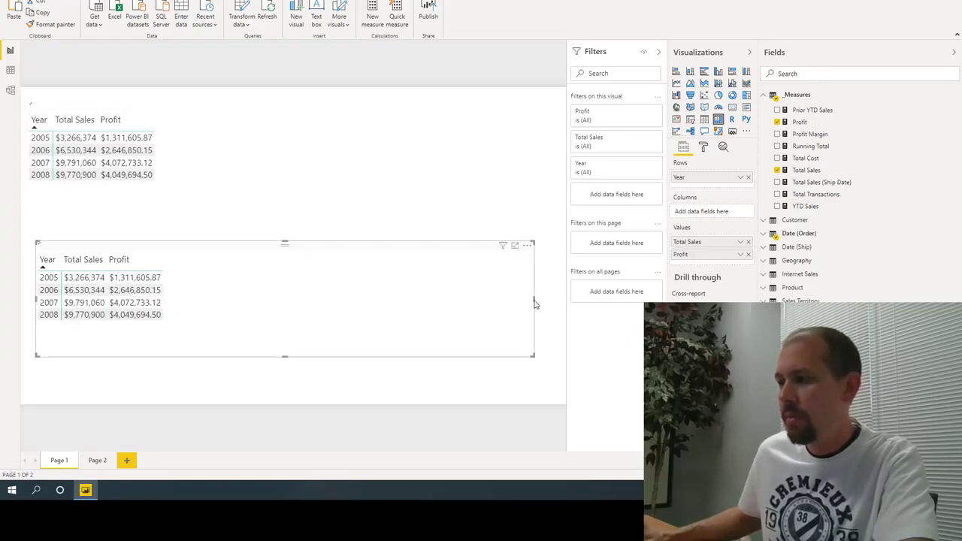
pyautogui.moveTo(444, 298); pyautogui.dragTo(368, 177)
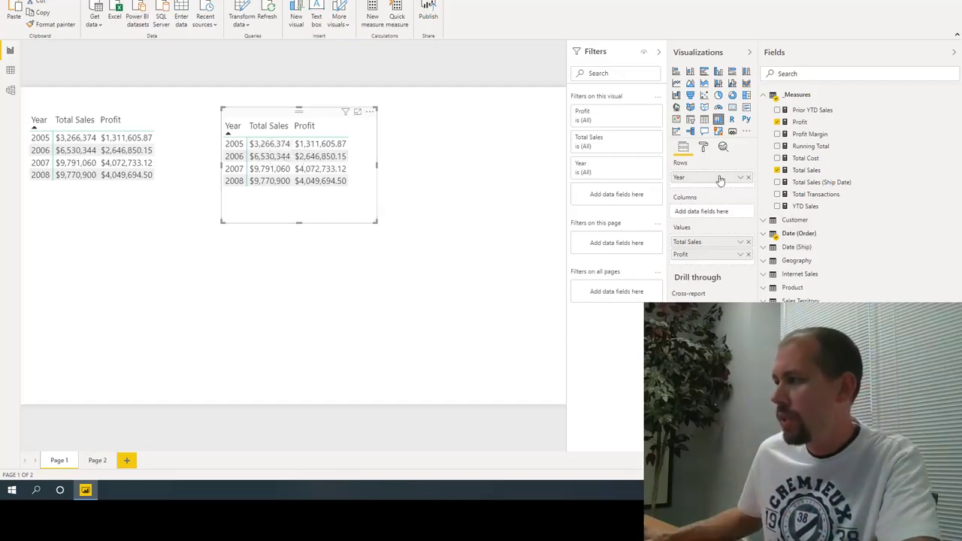
# Step: Replace Year with CalendarYear from the Date (Ship) table in the copied matrix's rows and widen it to fit all columns
pyautogui.click(748, 178)
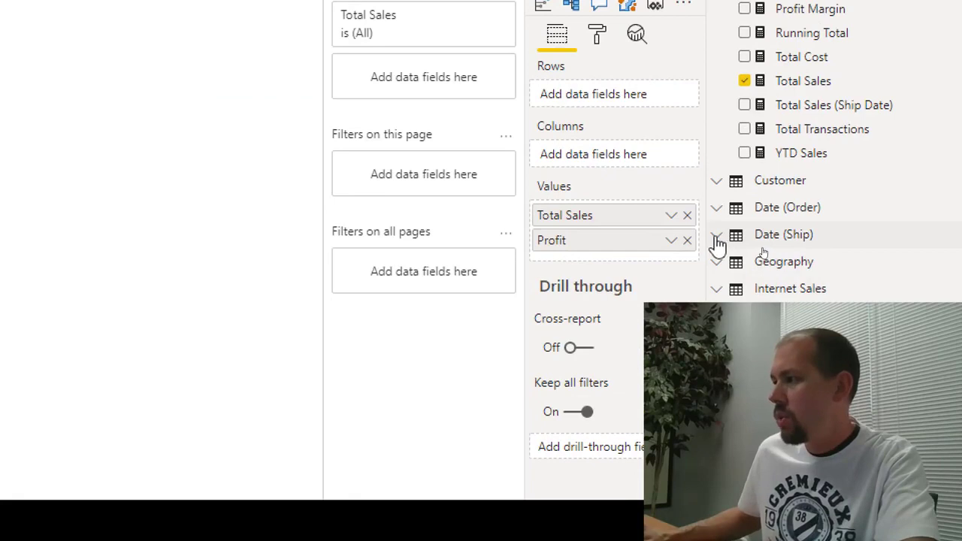
pyautogui.click(717, 237)
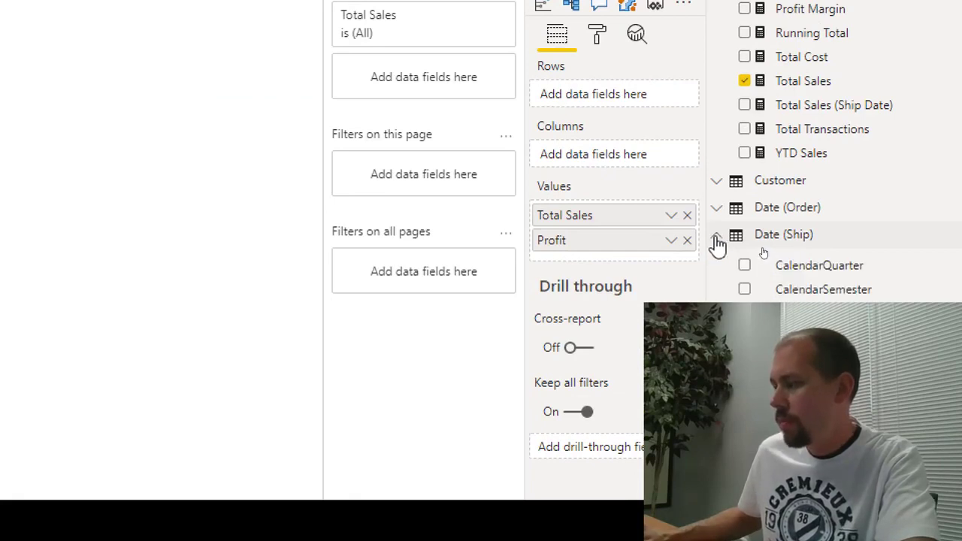
pyautogui.moveTo(799, 291); pyautogui.dragTo(624, 98)
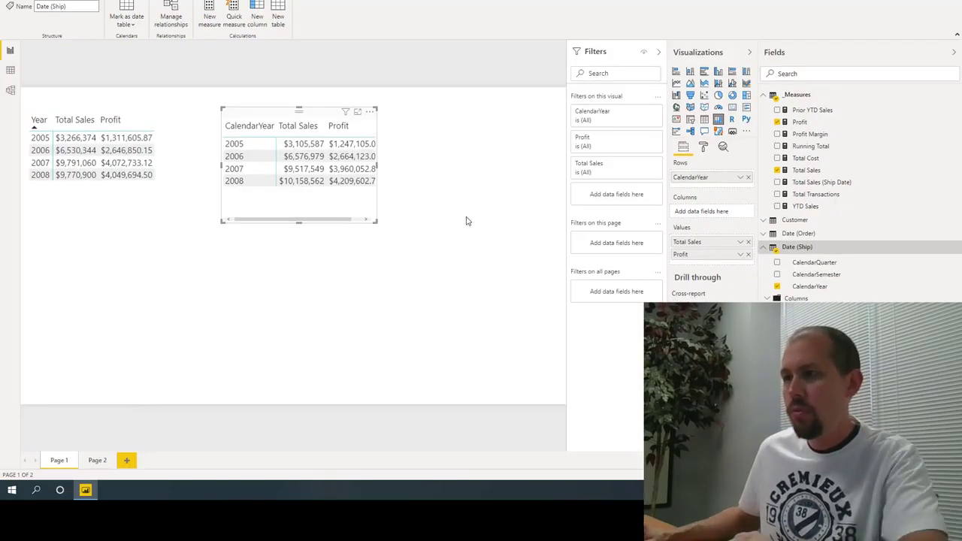
pyautogui.moveTo(376, 222); pyautogui.dragTo(413, 231)
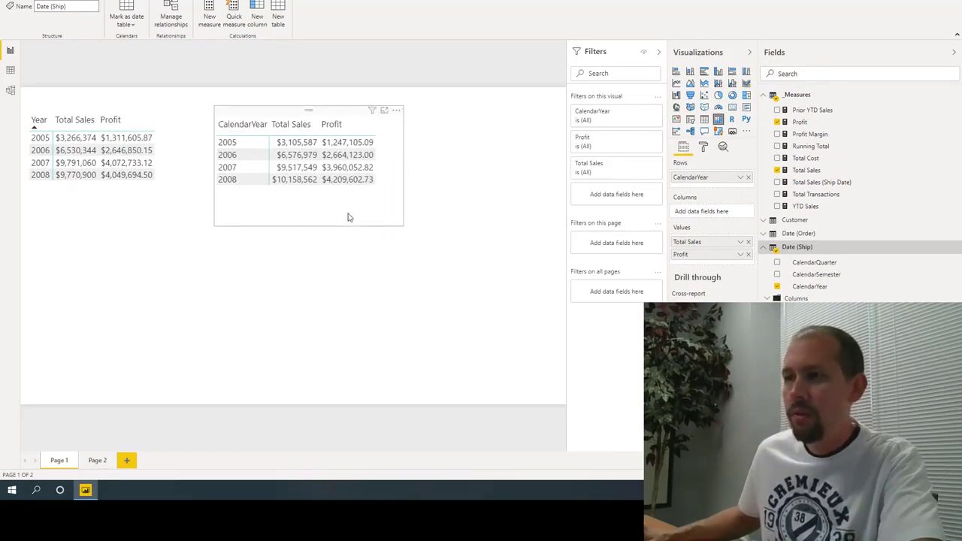
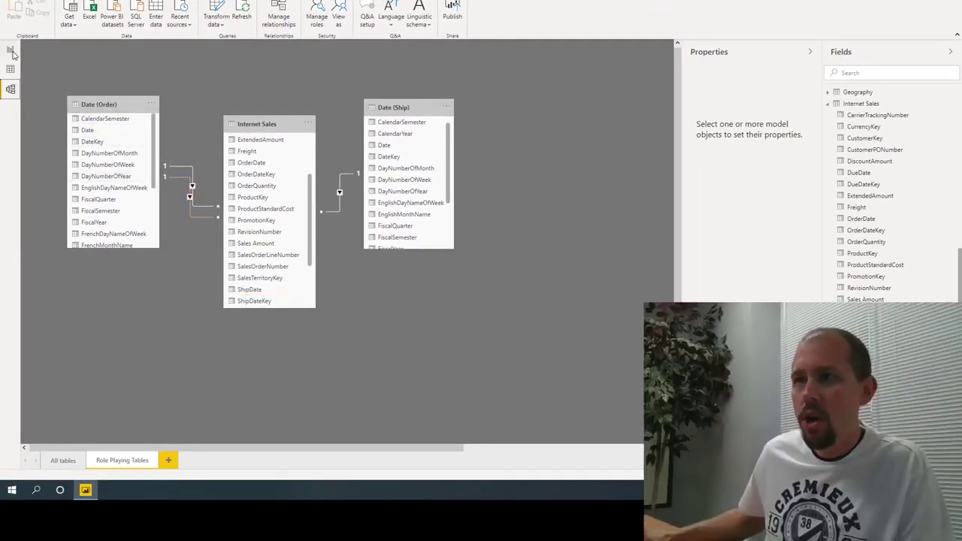
# Step: In the report's matrix, display the Total Sales (Ship Date) measure's formula and replace Profit with that measure
pyautogui.click(11, 52)
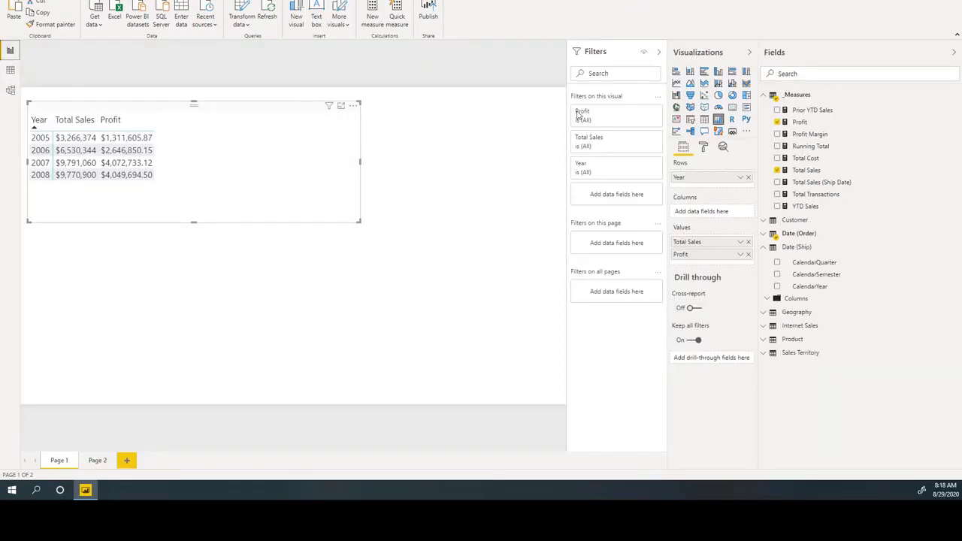
pyautogui.click(811, 183)
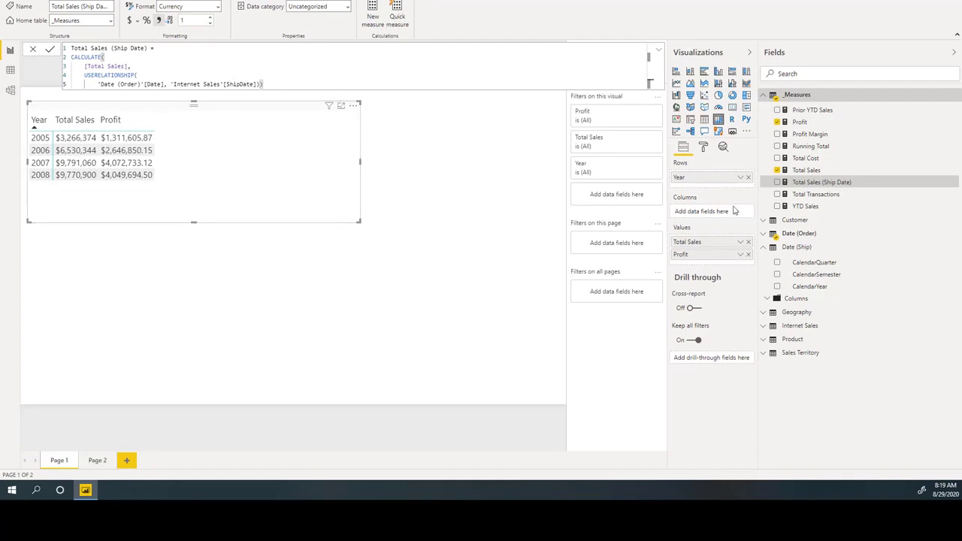
pyautogui.click(749, 258)
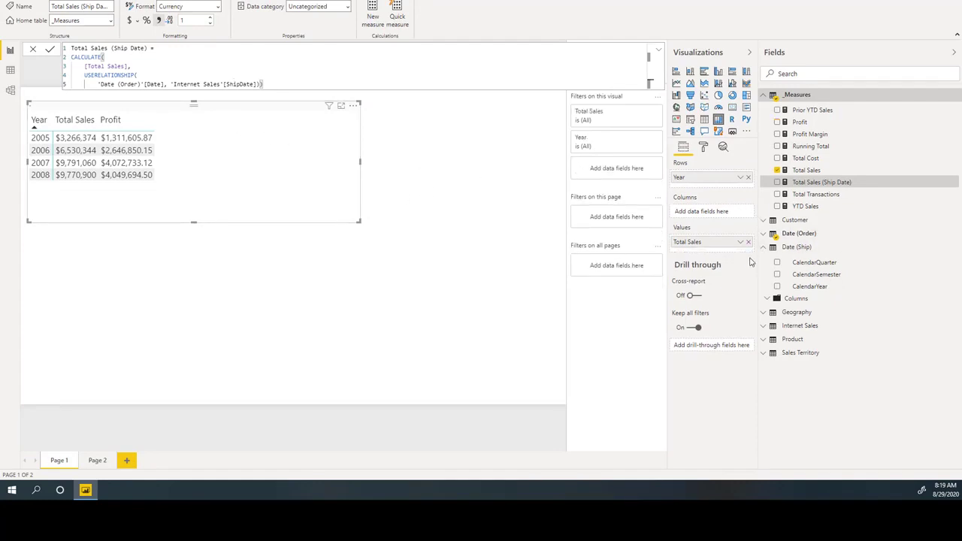
pyautogui.click(777, 182)
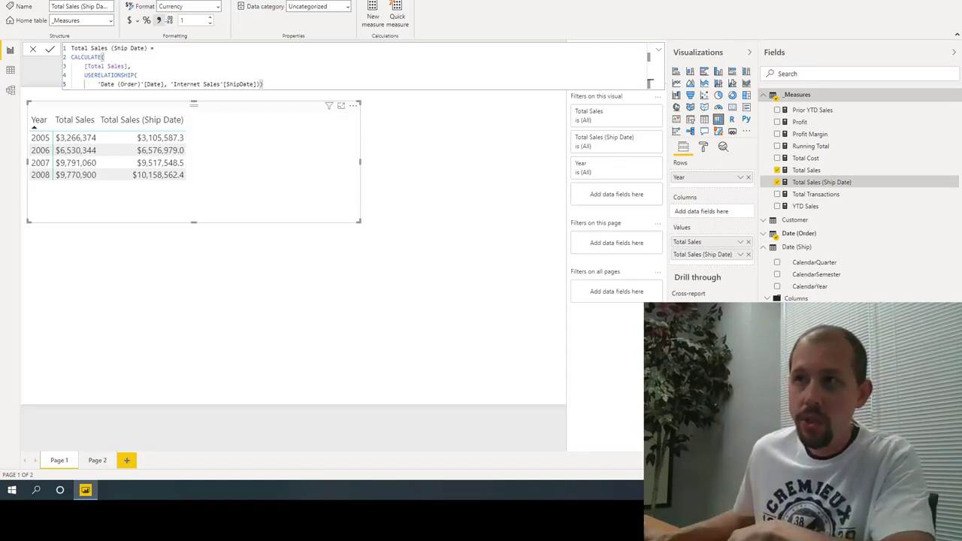
# Step: Review the preview features in the global options, including the enhanced metadata format setting, and leave without changing anything
pyautogui.click(15, 1)
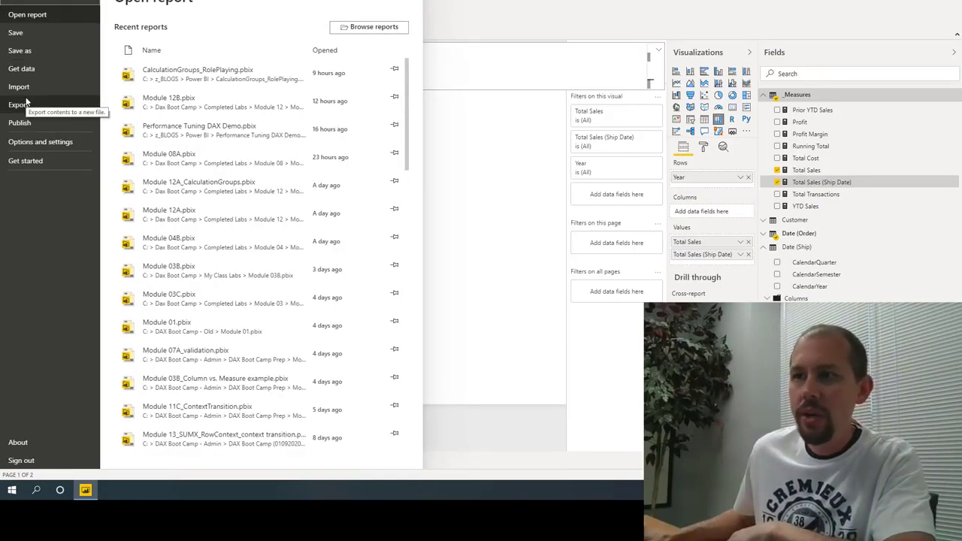
pyautogui.click(34, 142)
pyautogui.click(168, 37)
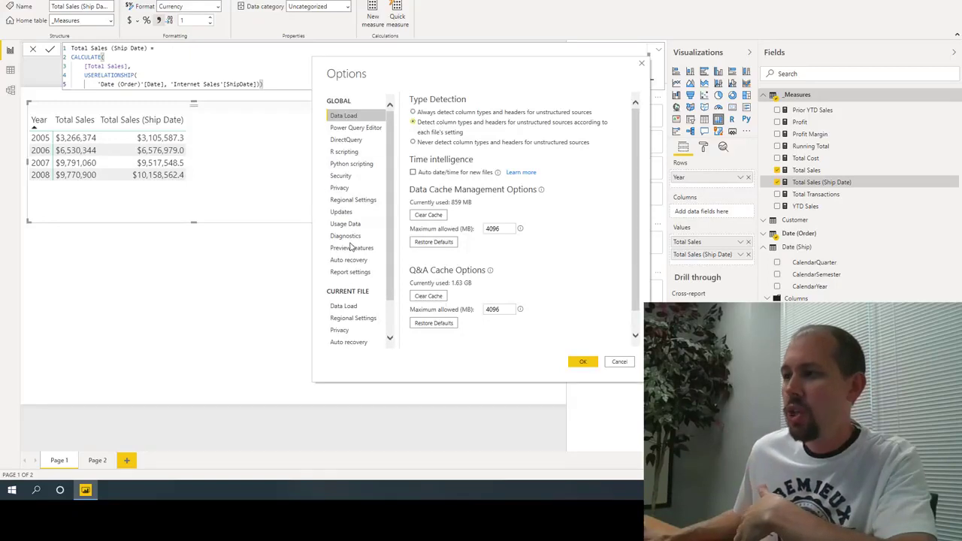
pyautogui.click(351, 248)
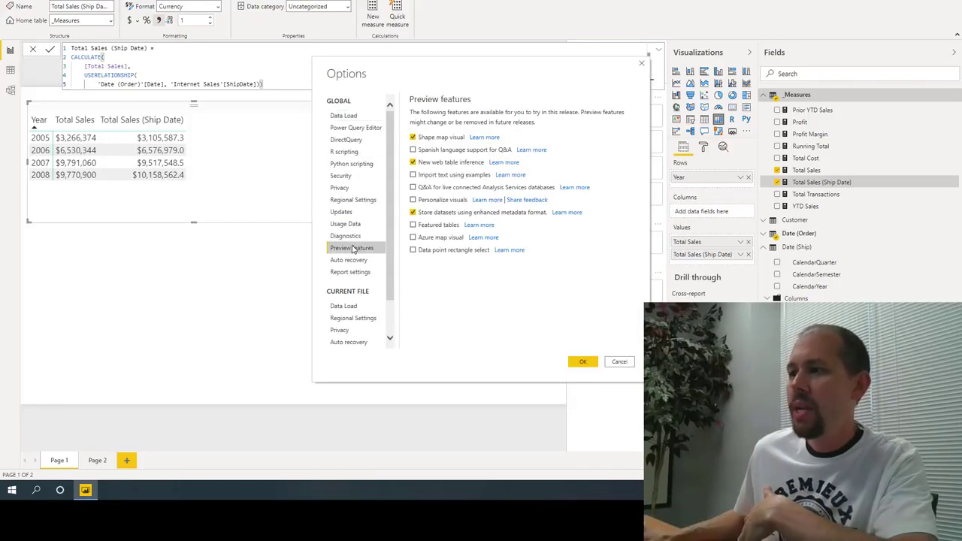
pyautogui.moveTo(480, 76); pyautogui.dragTo(298, 60)
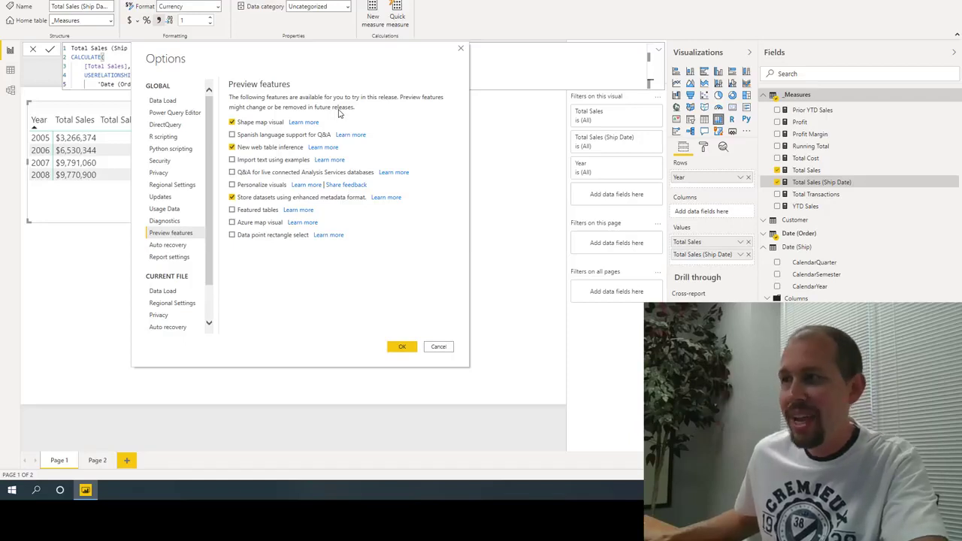
pyautogui.click(438, 345)
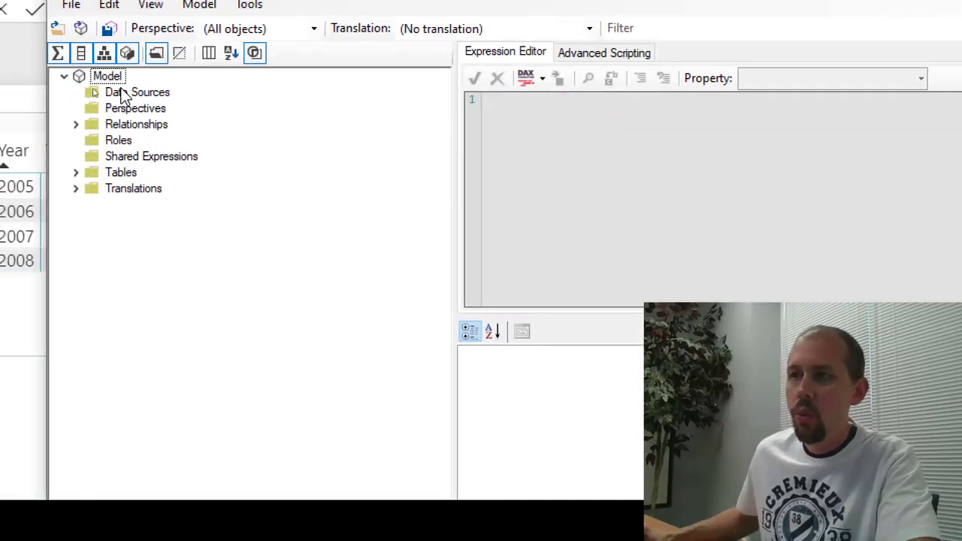
# Step: Create a calculation group in the model named "Measures by Ship Date"
pyautogui.rightClick(123, 80)
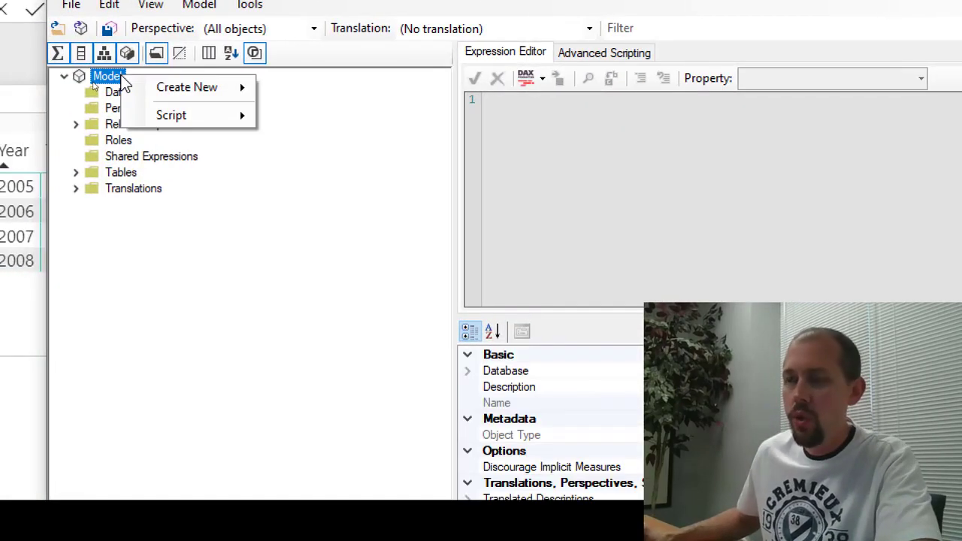
pyautogui.moveTo(175, 96)
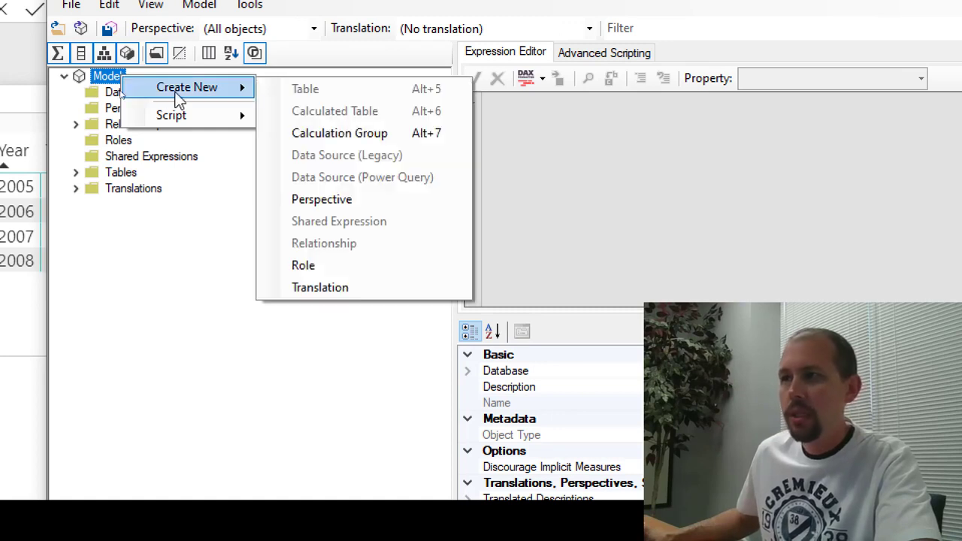
pyautogui.click(326, 138)
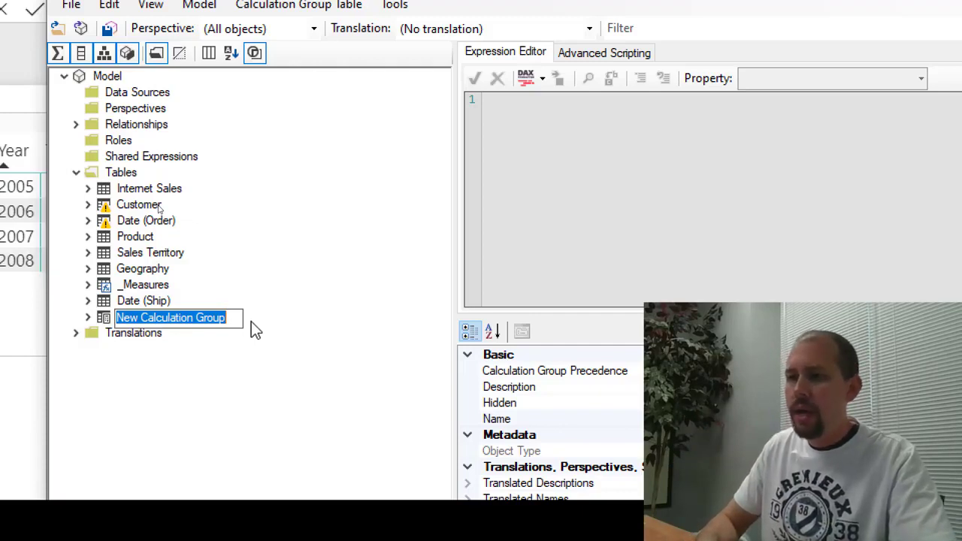
pyautogui.write('Measures')
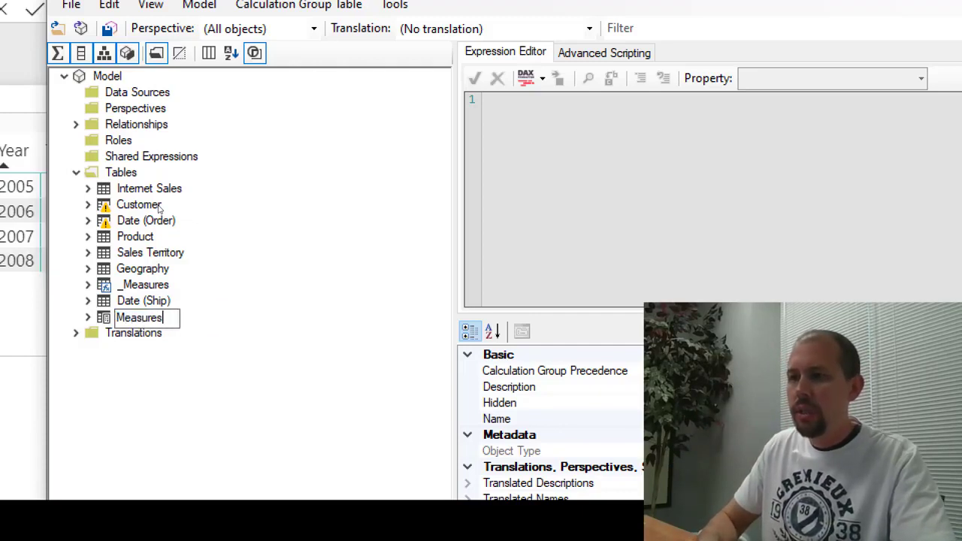
pyautogui.write(' by Ship Date')
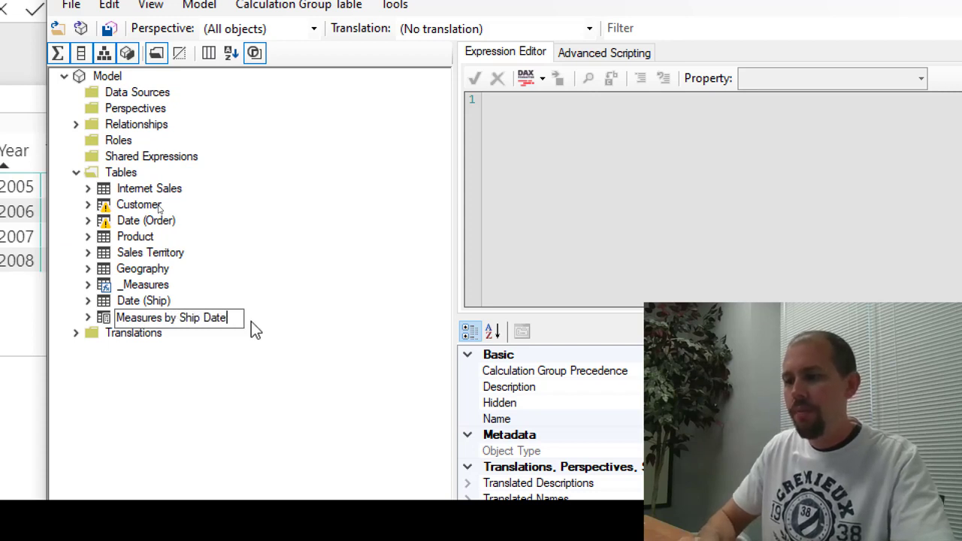
pyautogui.press('Return')
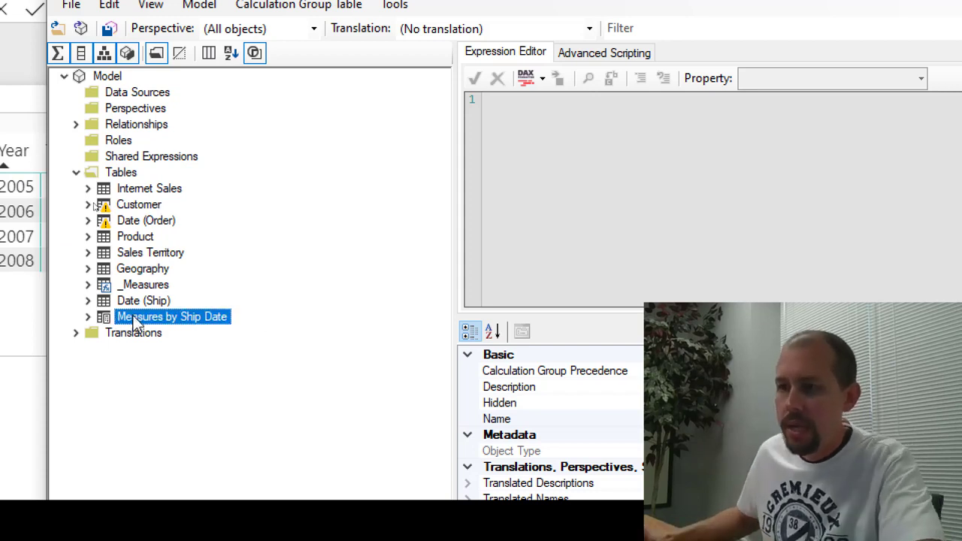
# Step: Add a new calculation item to the Measures by Ship Date calculation group
pyautogui.click(95, 317)
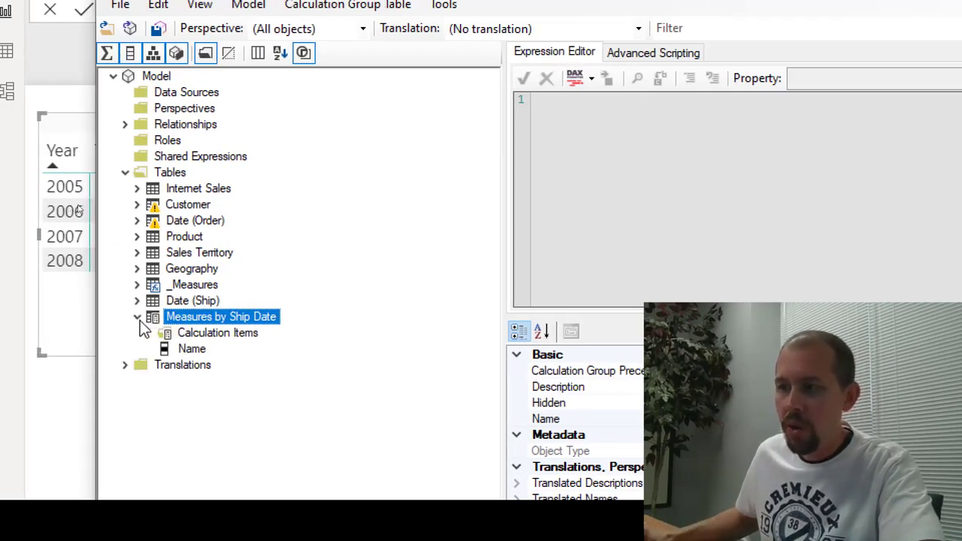
pyautogui.click(215, 335)
pyautogui.rightClick(215, 336)
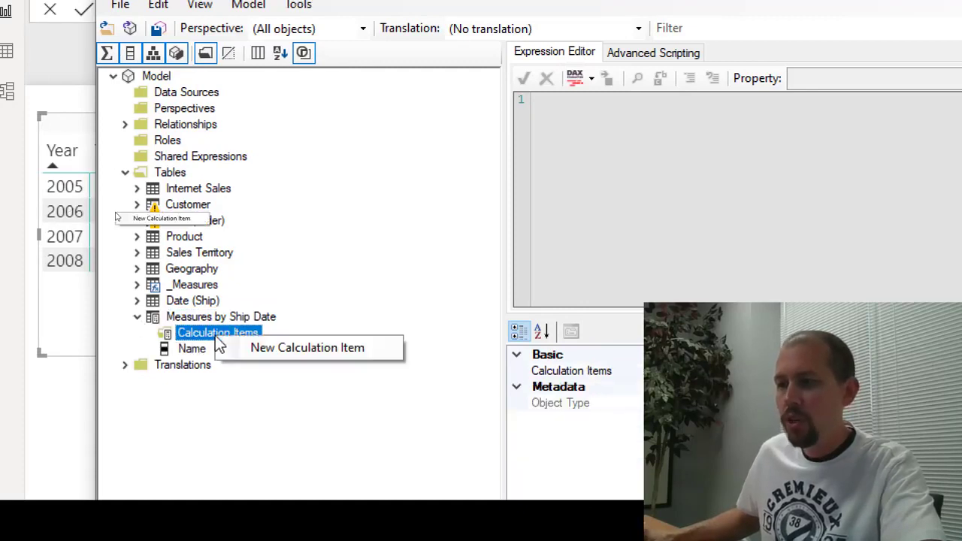
pyautogui.click(264, 348)
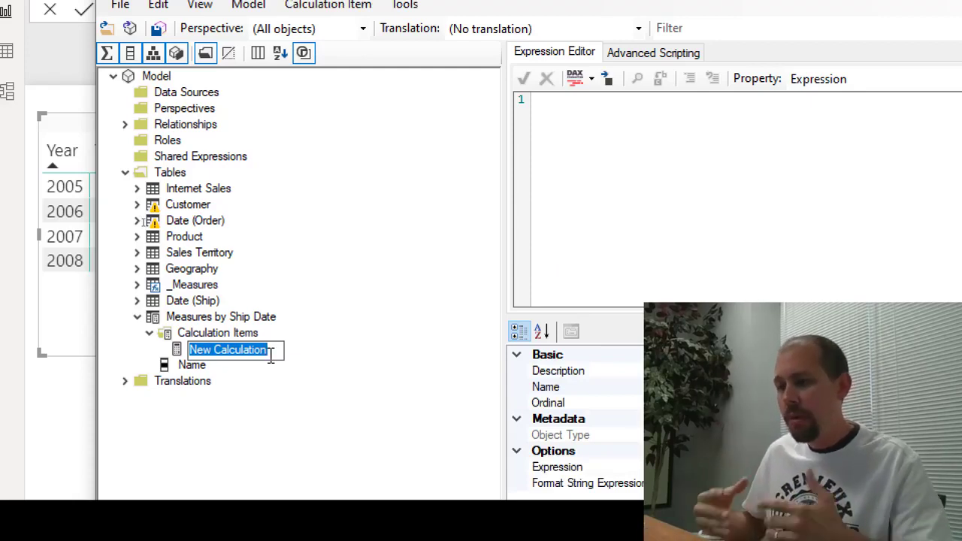
pyautogui.write('Current')
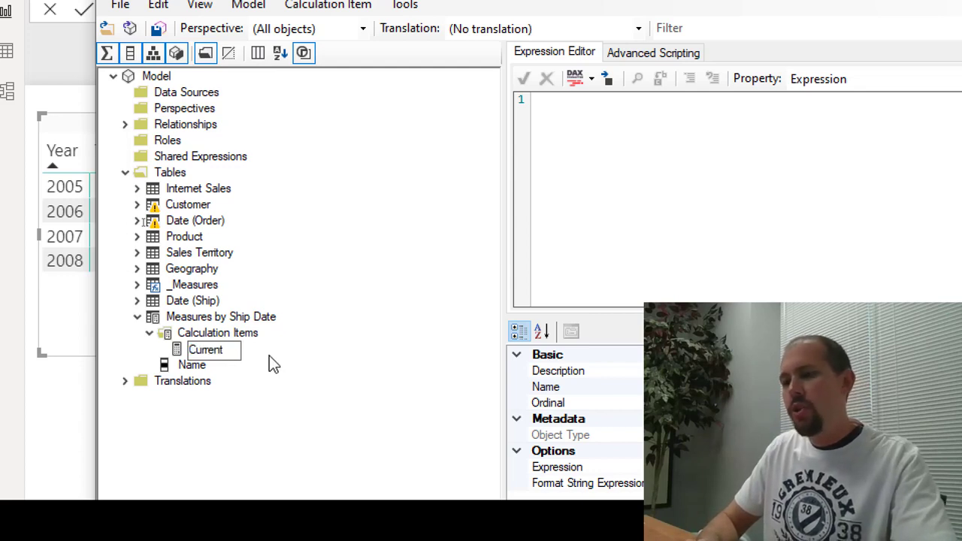
pyautogui.press('BackSpace')
pyautogui.press('BackSpace')
pyautogui.press('BackSpace')
pyautogui.press('BackSpace')
pyautogui.press('BackSpace')
pyautogui.press('BackSpace')
pyautogui.press('BackSpace')
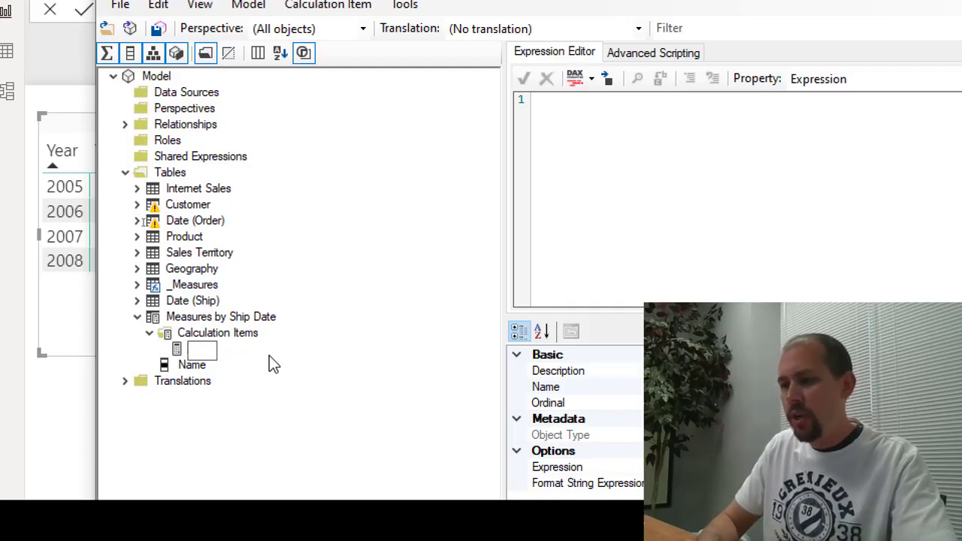
# Step: Name the new calculation item "Measure by Ship Date"
pyautogui.write('Measure b')
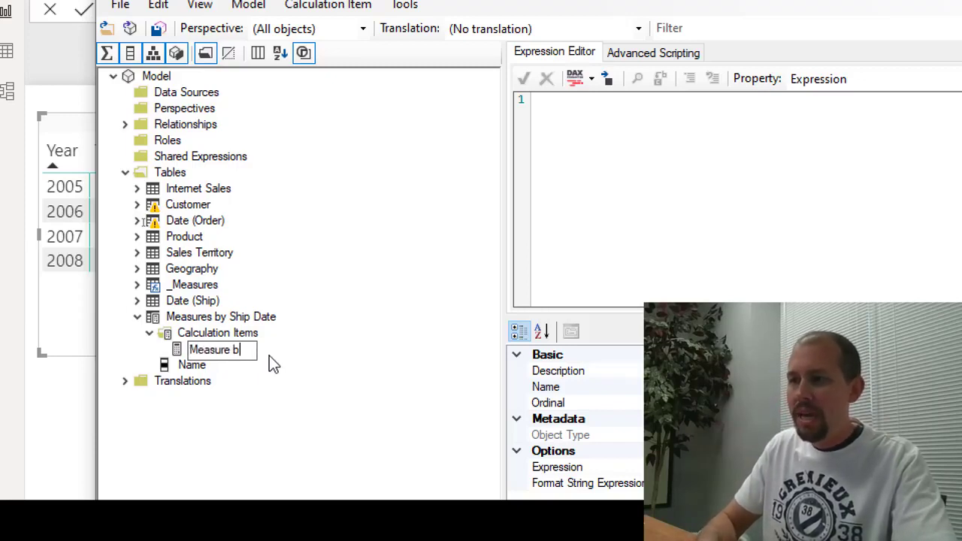
pyautogui.write('y Ship Date')
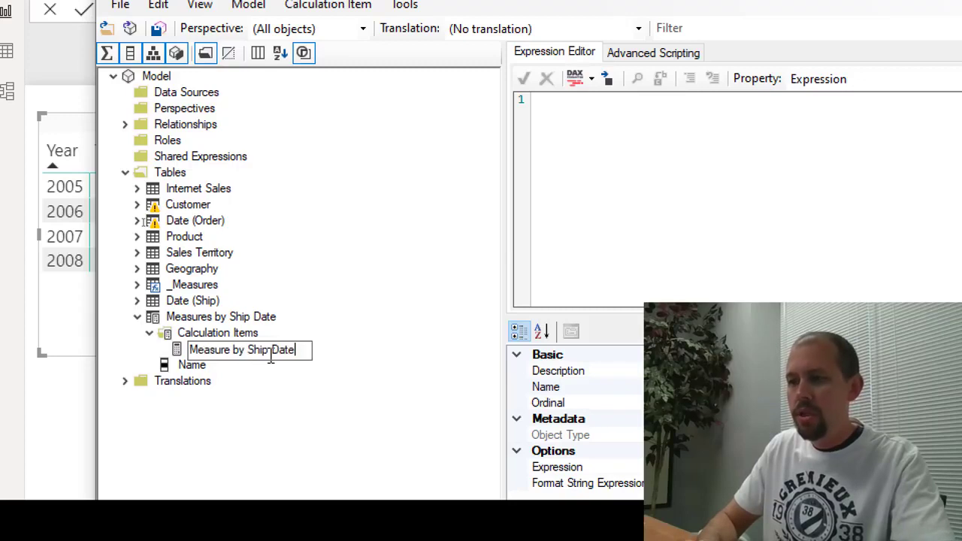
pyautogui.press('Return')
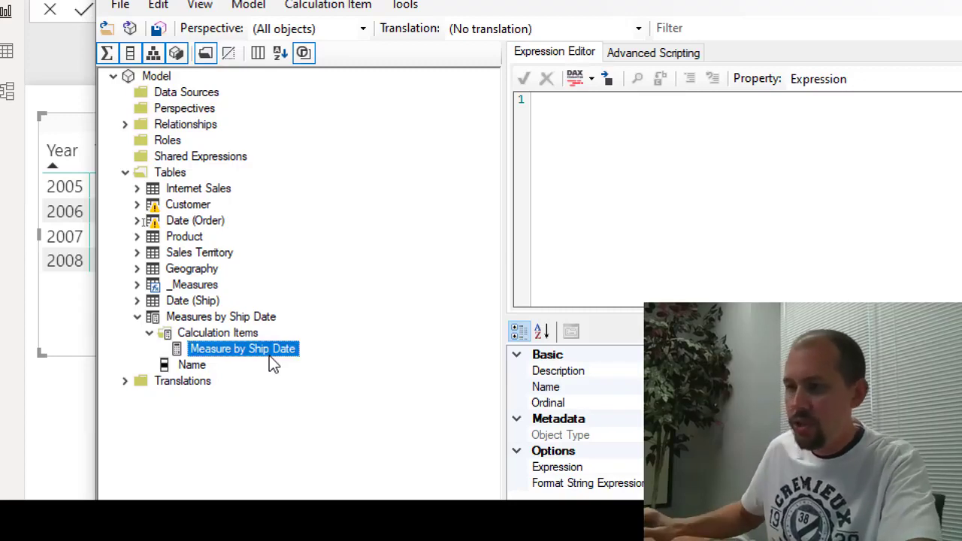
# Step: Rename the Name column of the Measures by Ship Date calculation group to "MyColumnName"
pyautogui.click(189, 367)
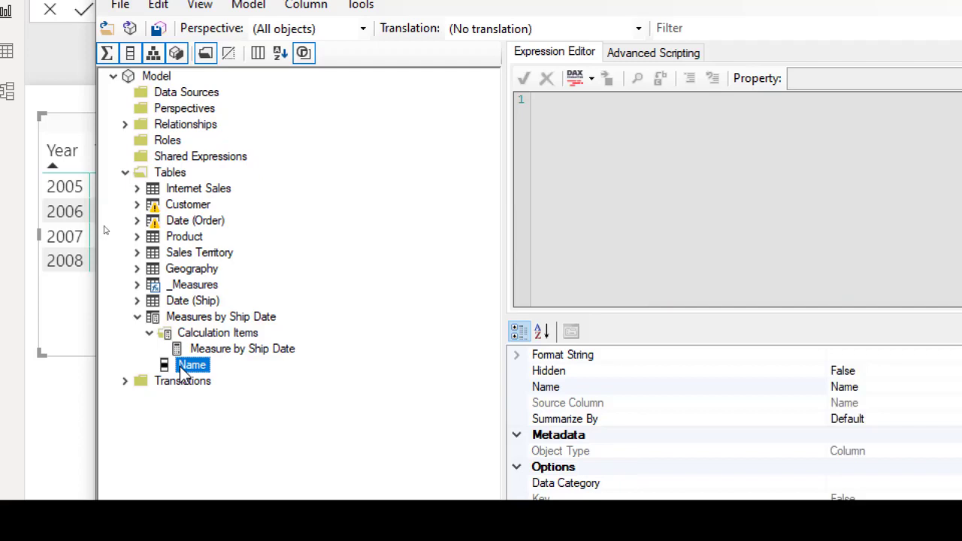
pyautogui.click(871, 387)
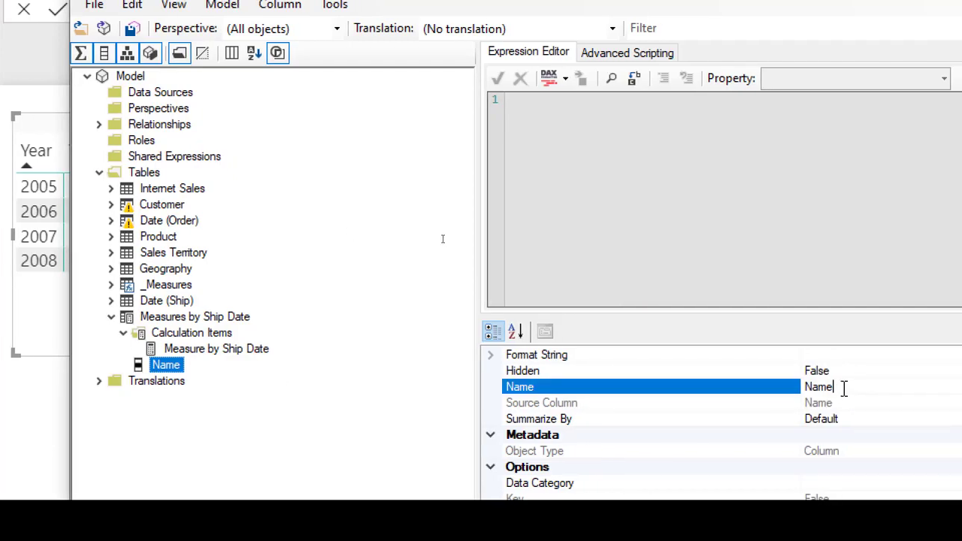
pyautogui.moveTo(844, 388); pyautogui.dragTo(802, 389)
pyautogui.press('BackSpace')
pyautogui.write('MyColumnName')
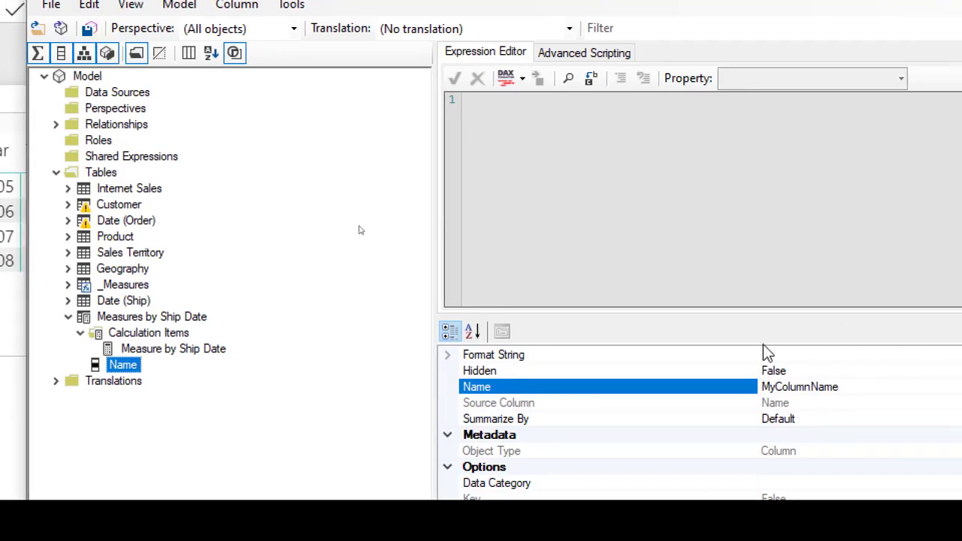
# Step: Begin the Measure by Ship Date calculation item's expression with CALCULATE( SELECTEDMEASURE(), USERELATIONSHIP( on separate lines
pyautogui.click(197, 348)
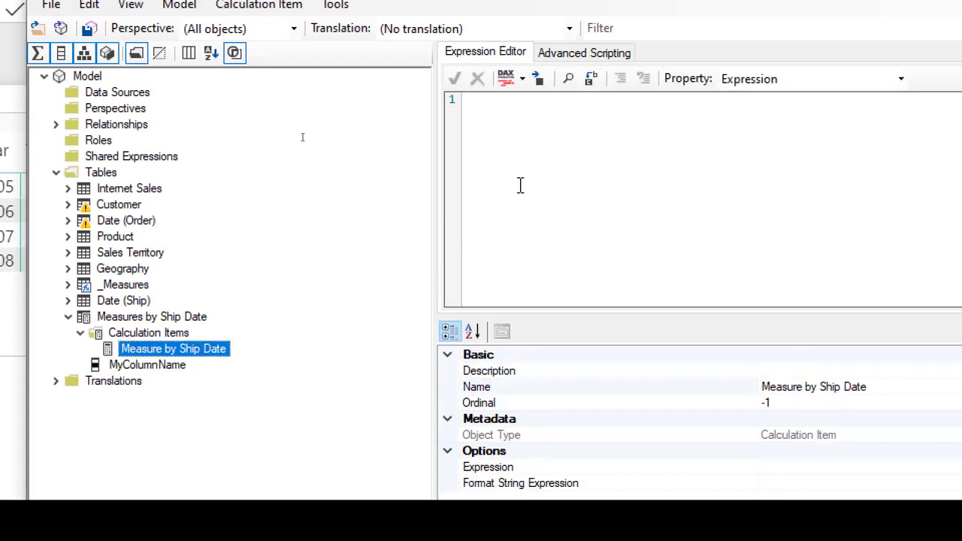
pyautogui.write('cALC')
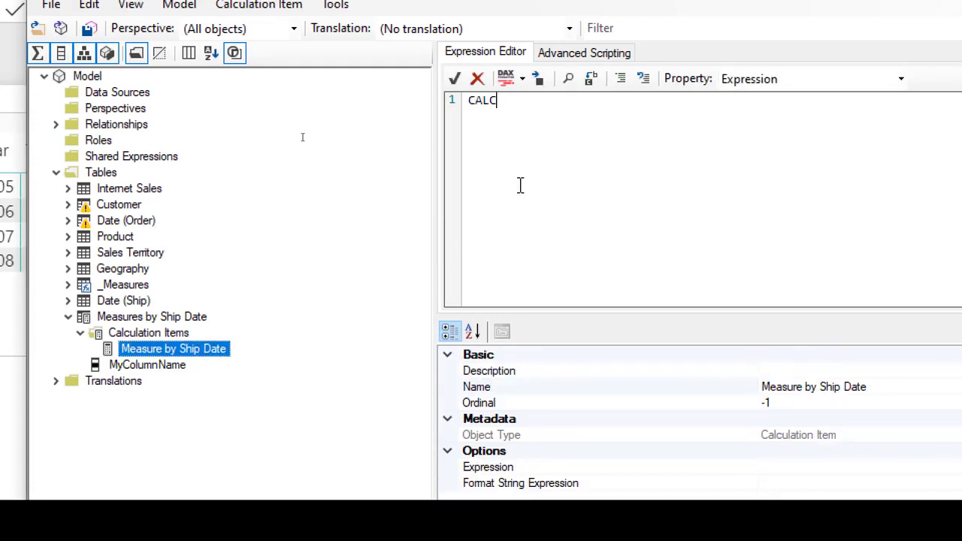
pyautogui.write('ULATE')
pyautogui.write('LECTEDMEASURE')
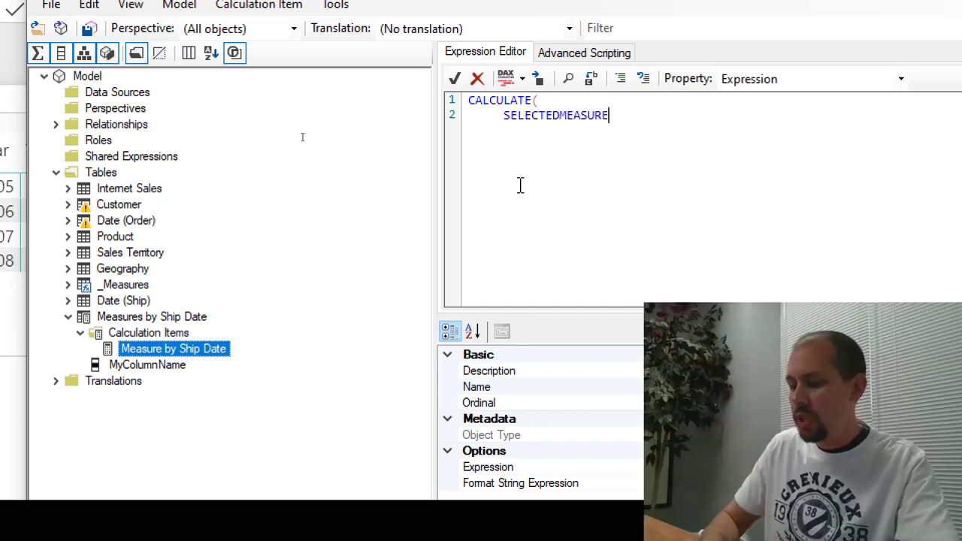
pyautogui.write('(),')
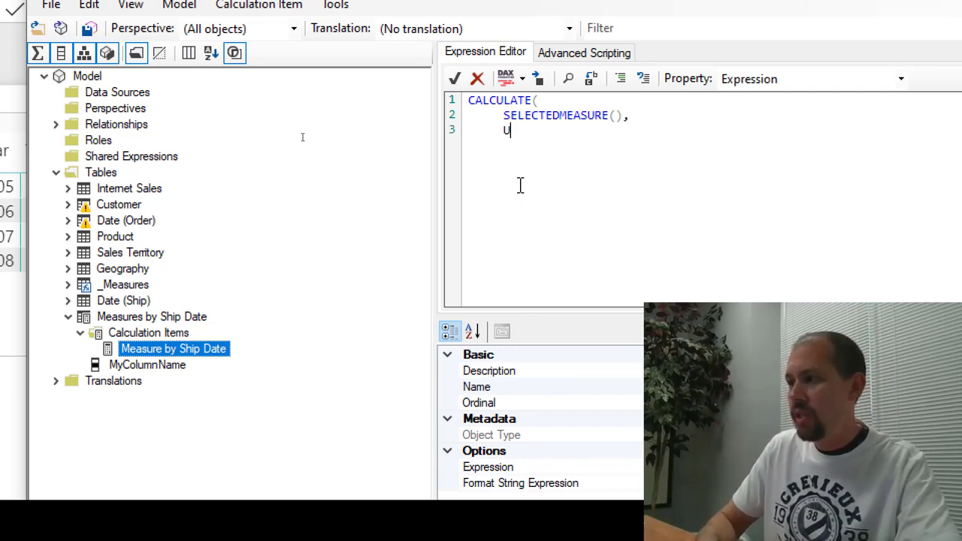
pyautogui.write('SERELATIONSHIP')
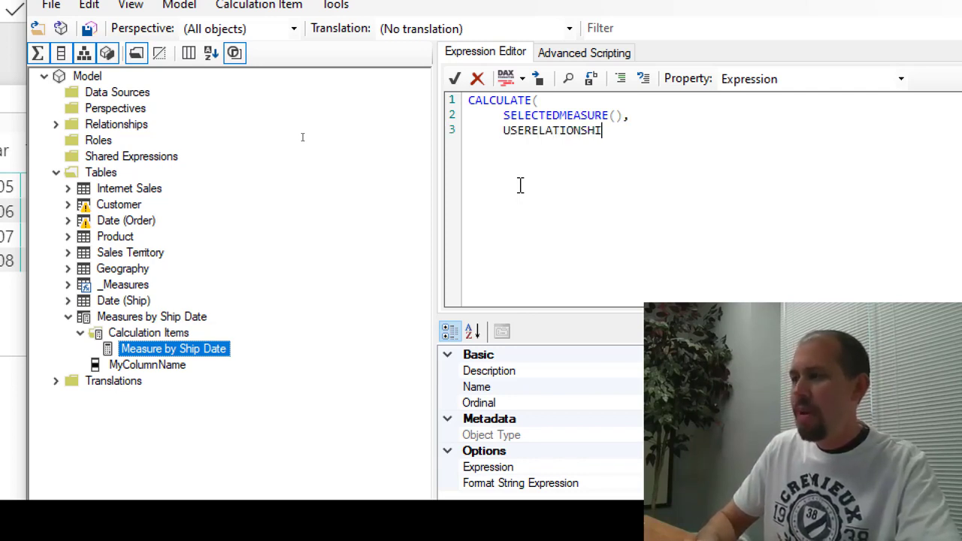
pyautogui.write('(')
pyautogui.press('Return')
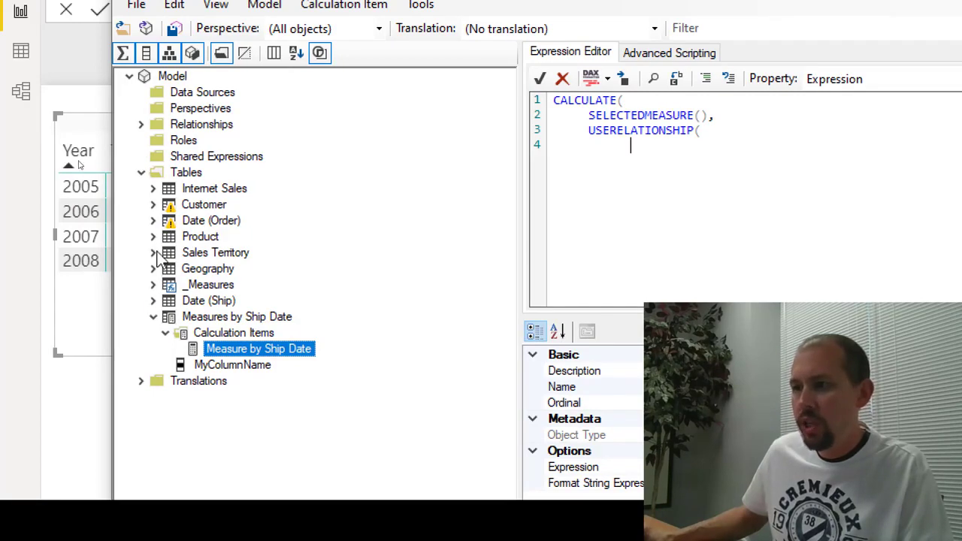
# Step: Insert 'Internet Sales'[ShipDate] from the model tree as the first USERELATIONSHIP argument, followed by a comma
pyautogui.click(154, 189)
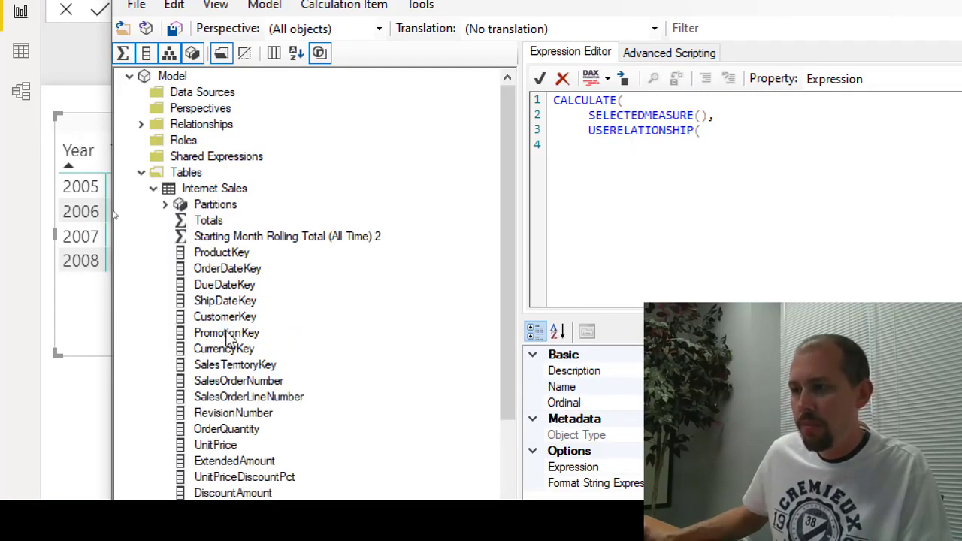
pyautogui.scroll(-2, 228, 338)
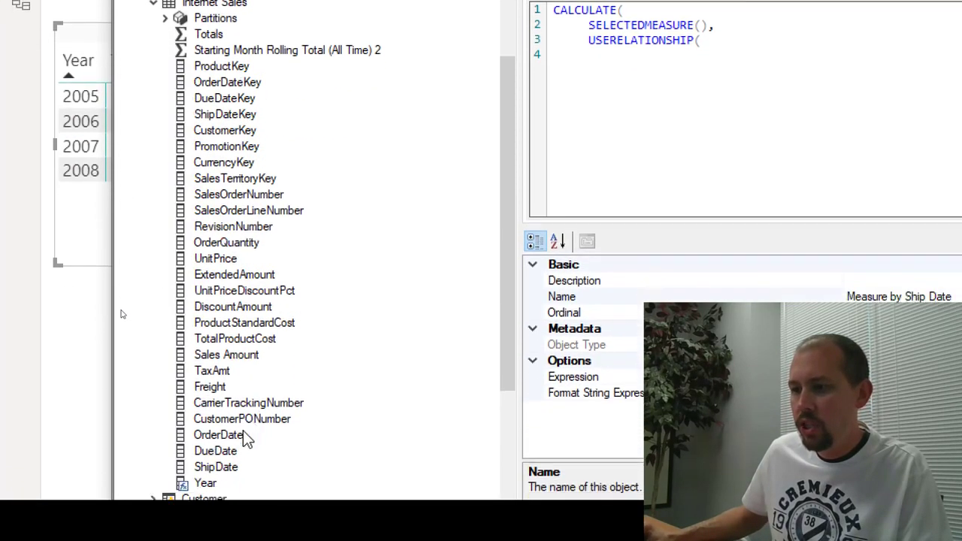
pyautogui.moveTo(220, 469); pyautogui.dragTo(437, 336)
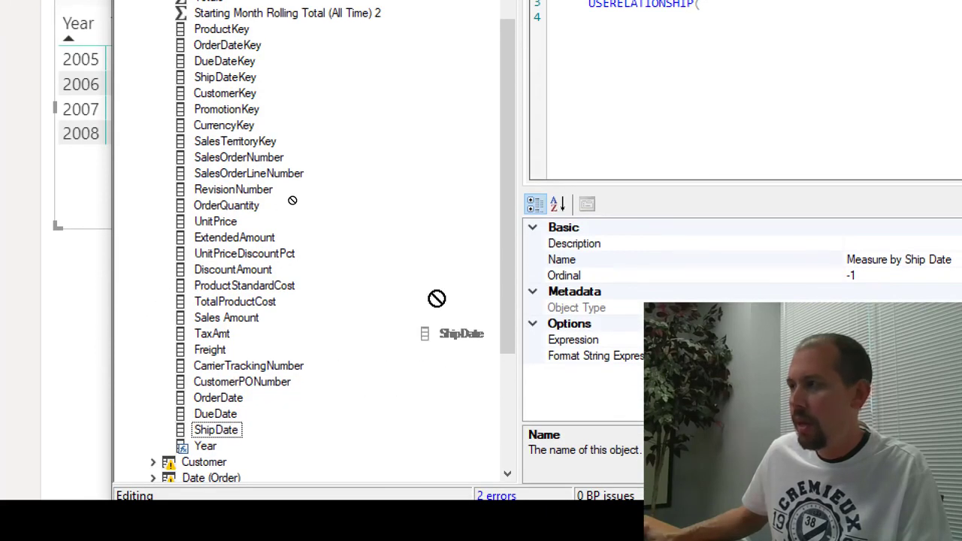
pyautogui.moveTo(437, 299); pyautogui.dragTo(662, 23)
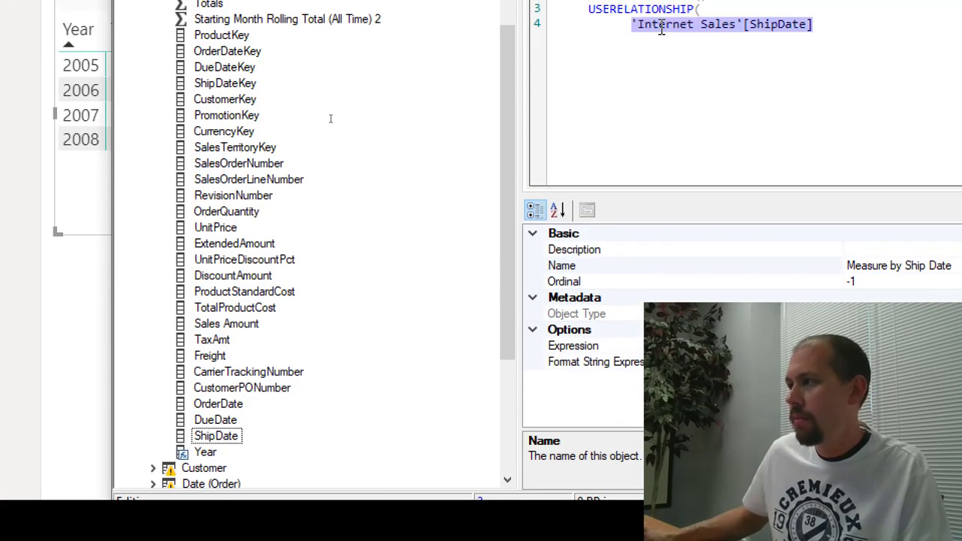
pyautogui.click(823, 30)
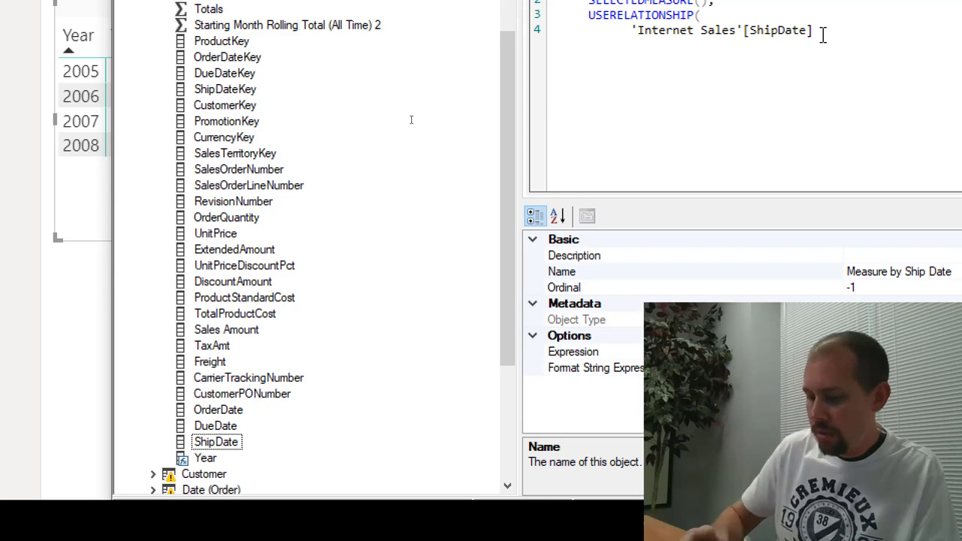
pyautogui.write(',')
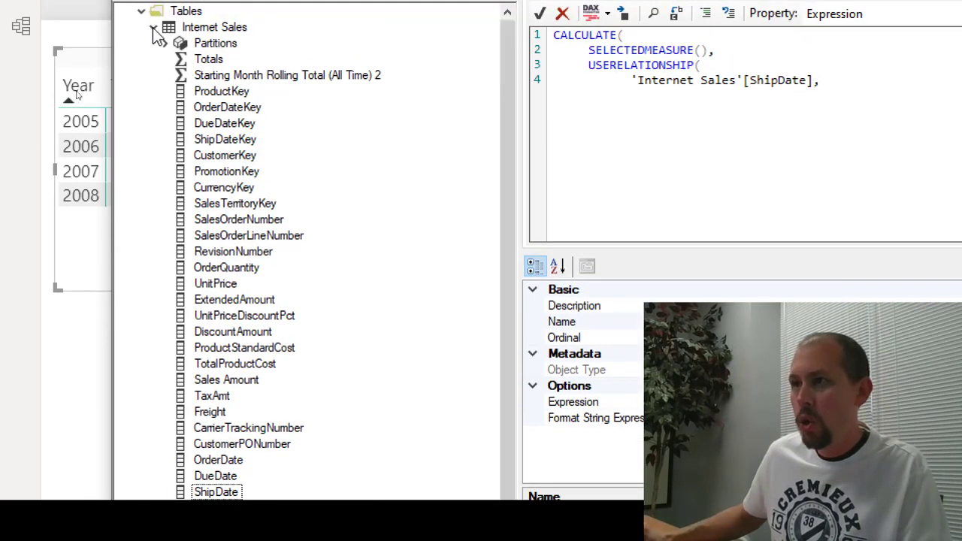
# Step: Insert 'Date (Order)'[Date] from the model tree as the second USERELATIONSHIP argument and add a closing parenthesis
pyautogui.click(153, 29)
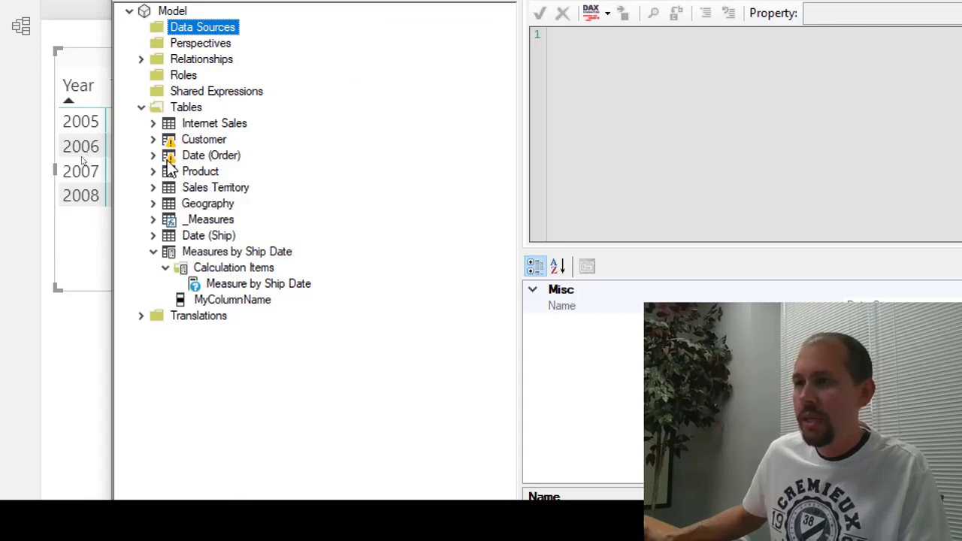
pyautogui.click(225, 287)
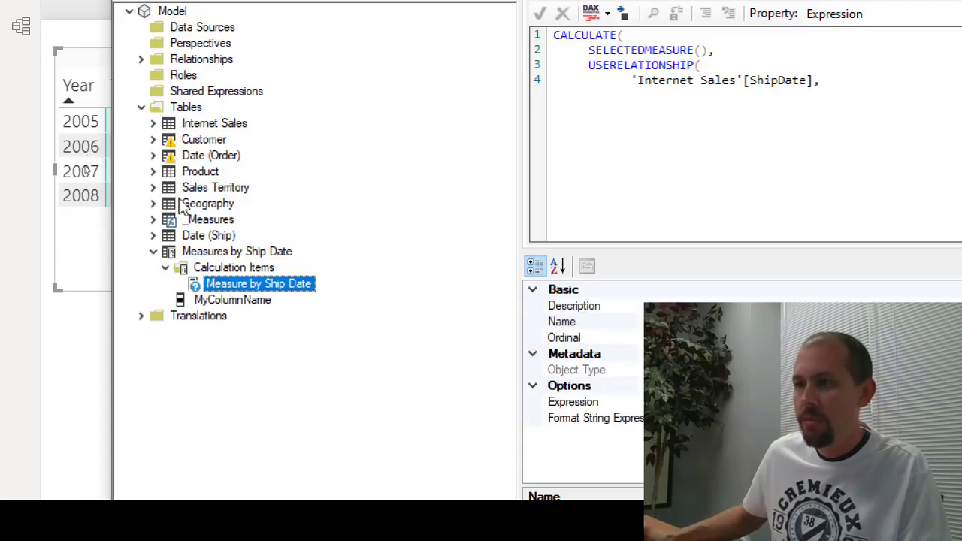
pyautogui.click(153, 156)
pyautogui.scroll(-1, 233, 261)
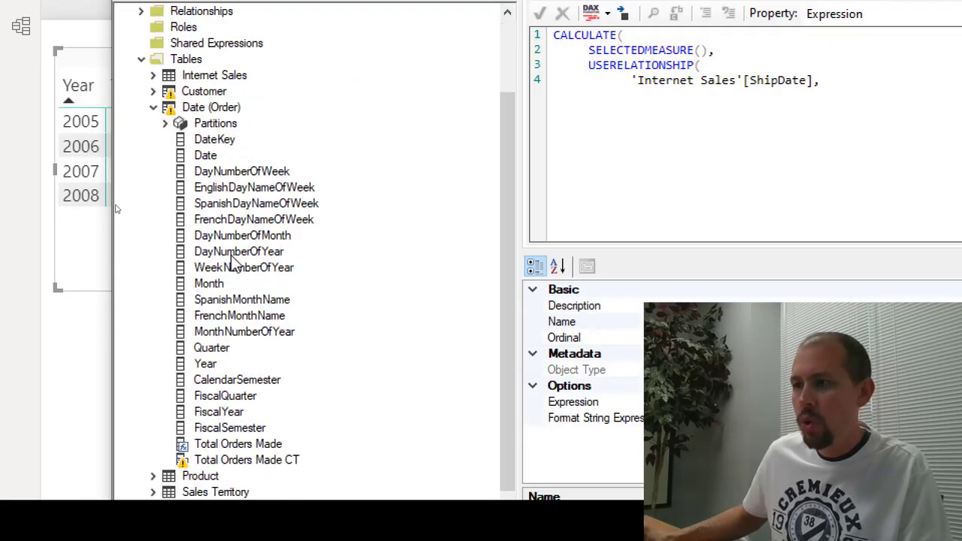
pyautogui.scroll(-1, 233, 261)
pyautogui.moveTo(208, 109); pyautogui.dragTo(822, 91)
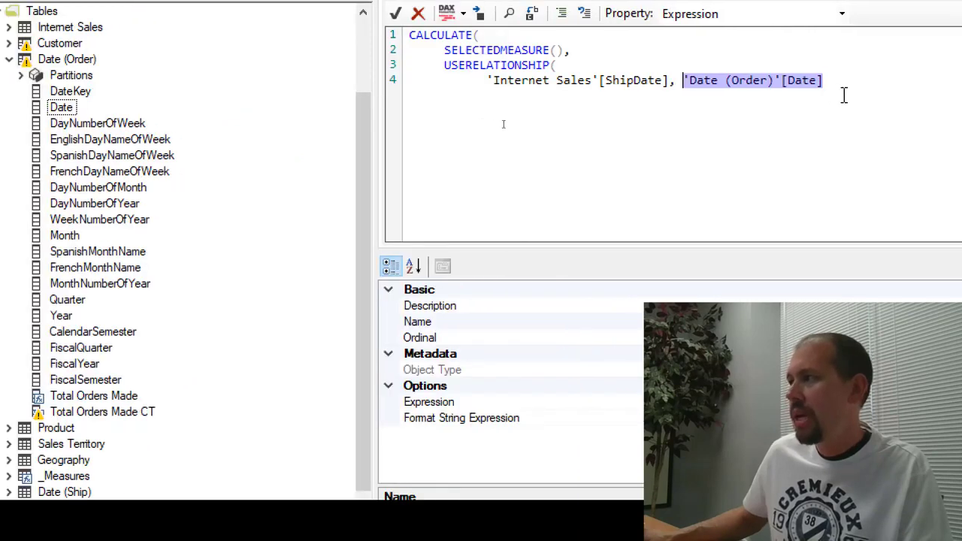
pyautogui.click(852, 86)
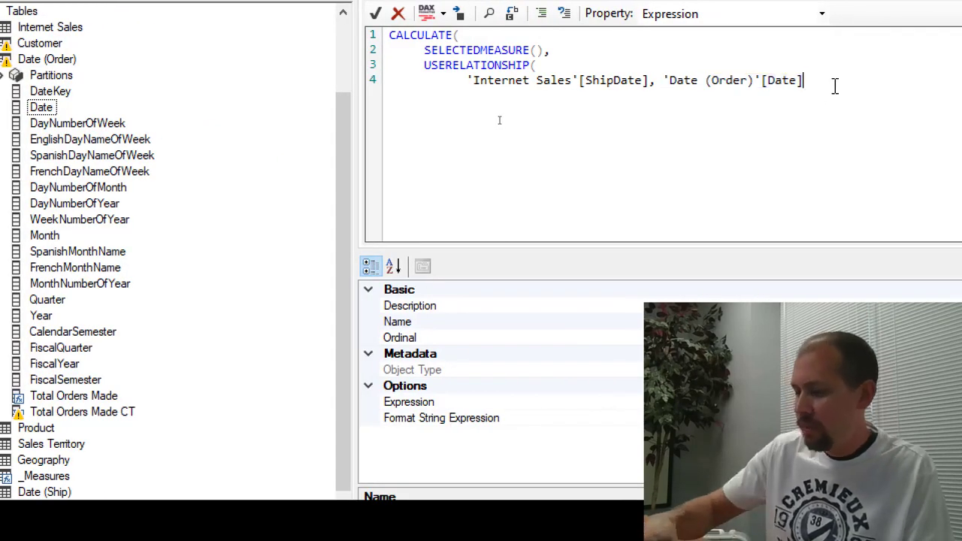
pyautogui.write(')')
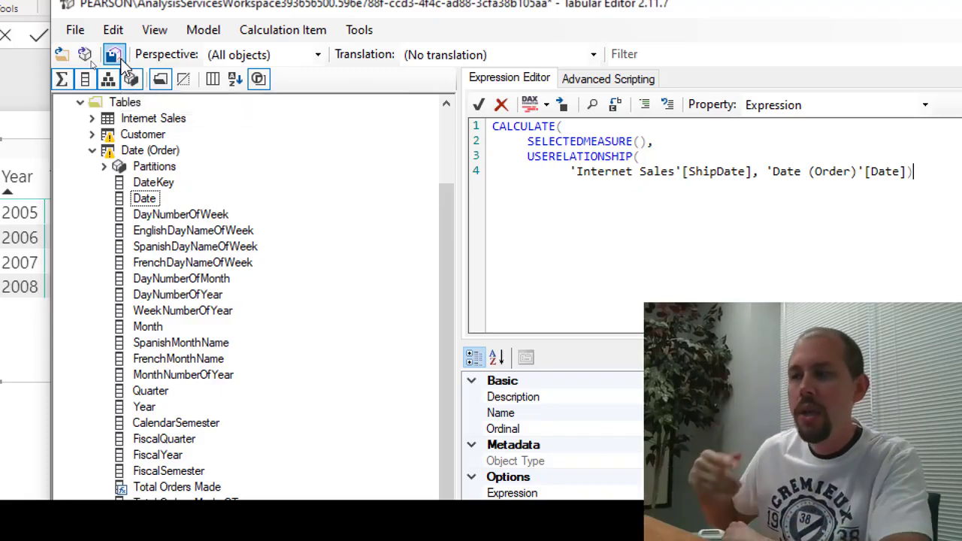
# Step: Save the changes to the connected model and refresh the calculation groups in Power BI Desktop
pyautogui.click(121, 62)
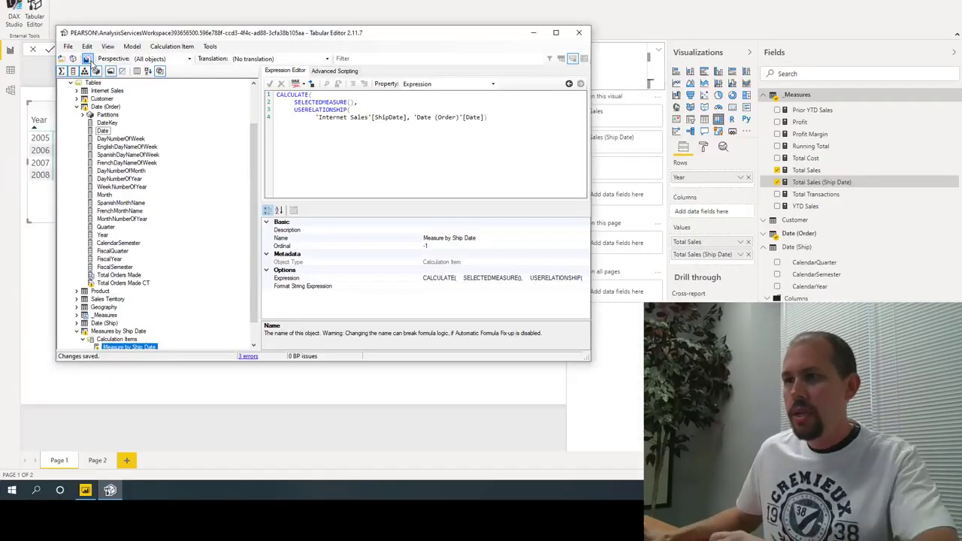
pyautogui.hotkey('alt', 'Tab')
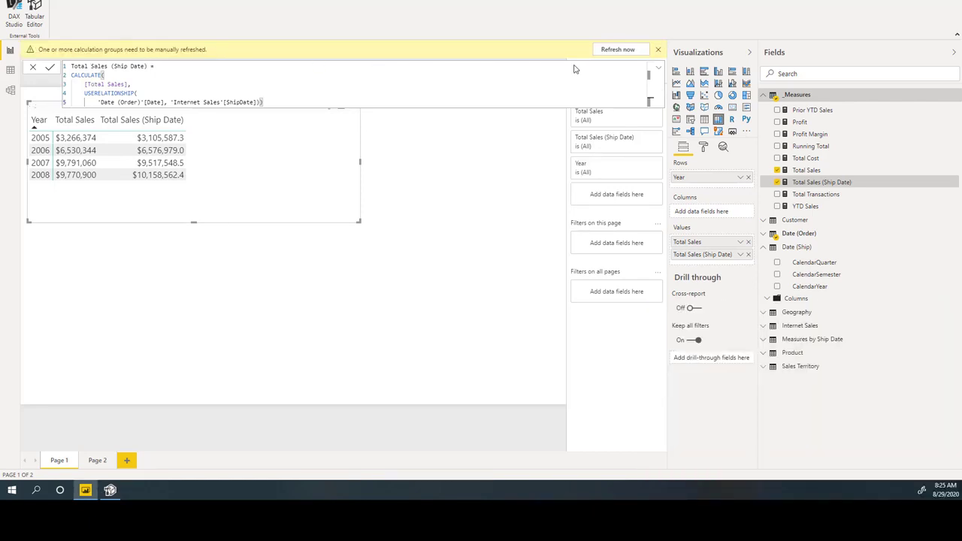
pyautogui.click(616, 51)
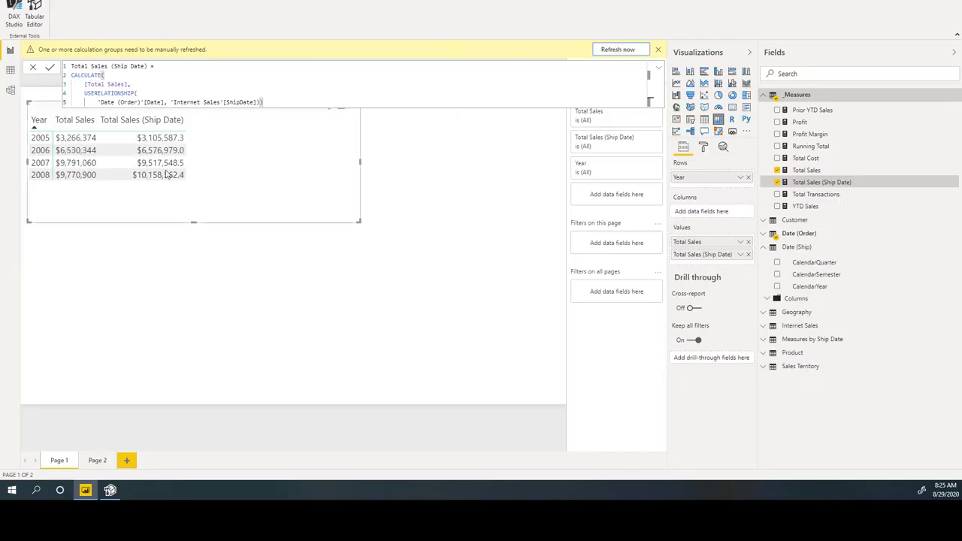
pyautogui.click(162, 163)
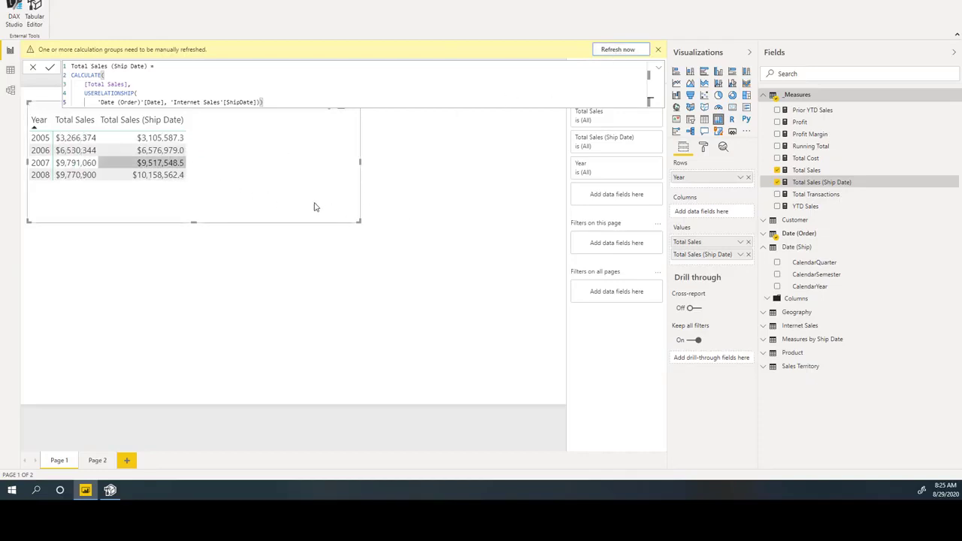
# Step: Replace Total Sales (Ship Date) in the matrix with Total Cost, Profit, Profit Margin, Running Total, Total Transactions and YTD Sales, and widen the matrix
pyautogui.click(748, 255)
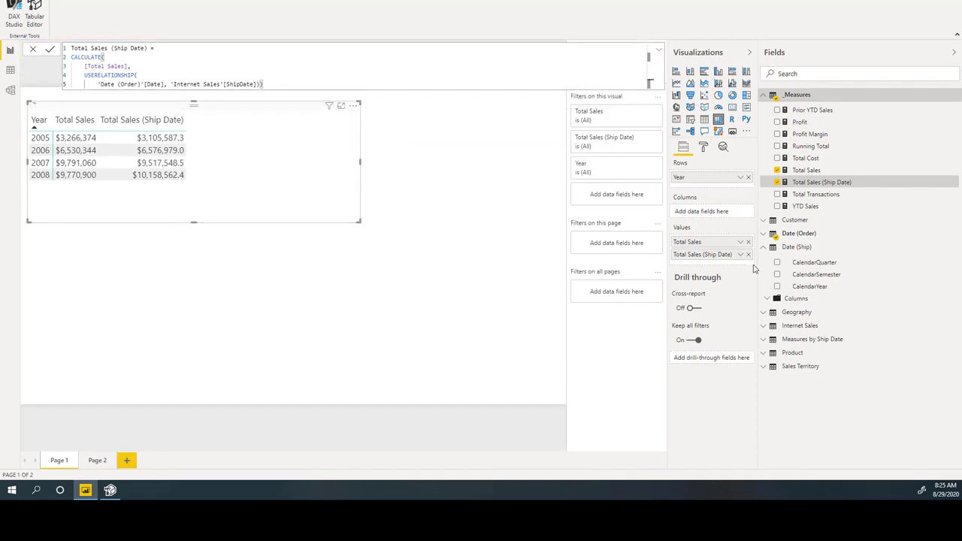
pyautogui.click(748, 254)
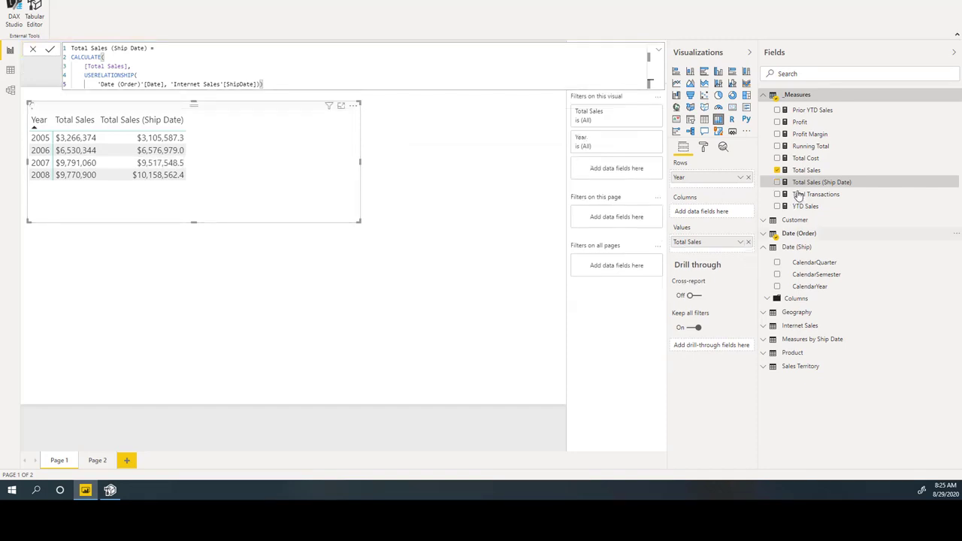
pyautogui.click(778, 159)
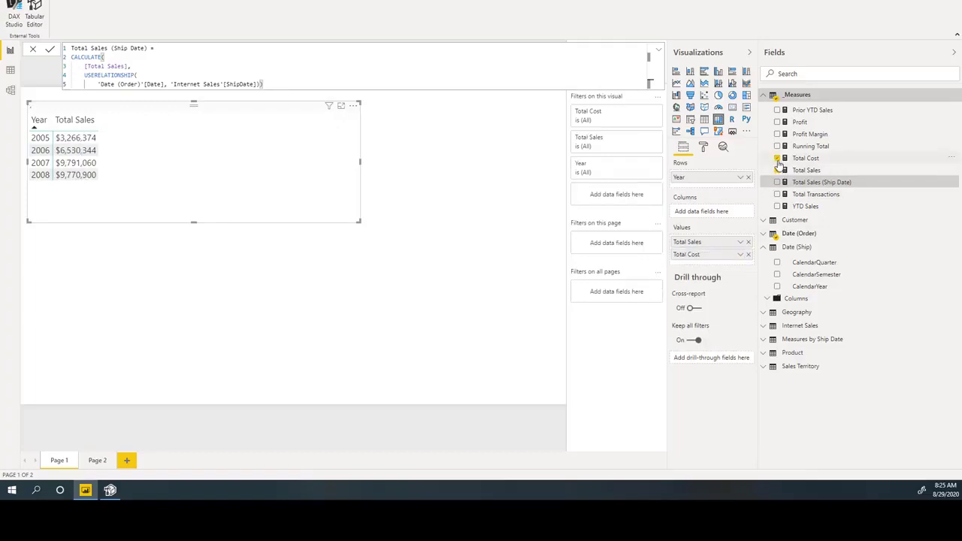
pyautogui.click(778, 134)
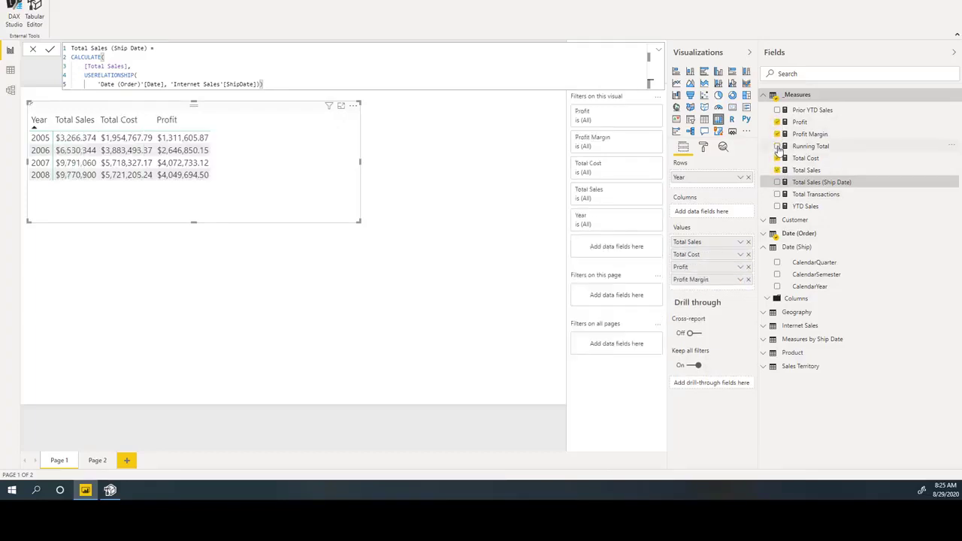
pyautogui.click(777, 145)
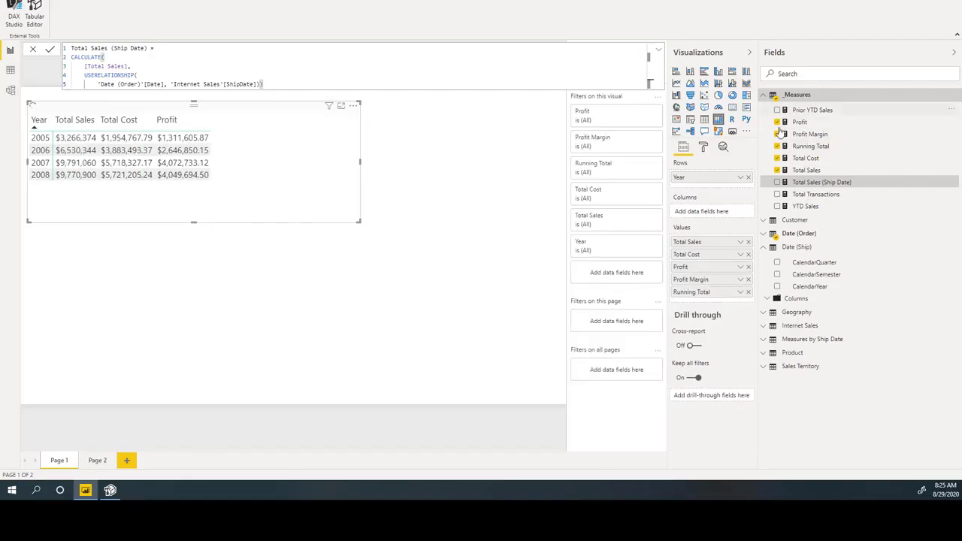
pyautogui.click(777, 197)
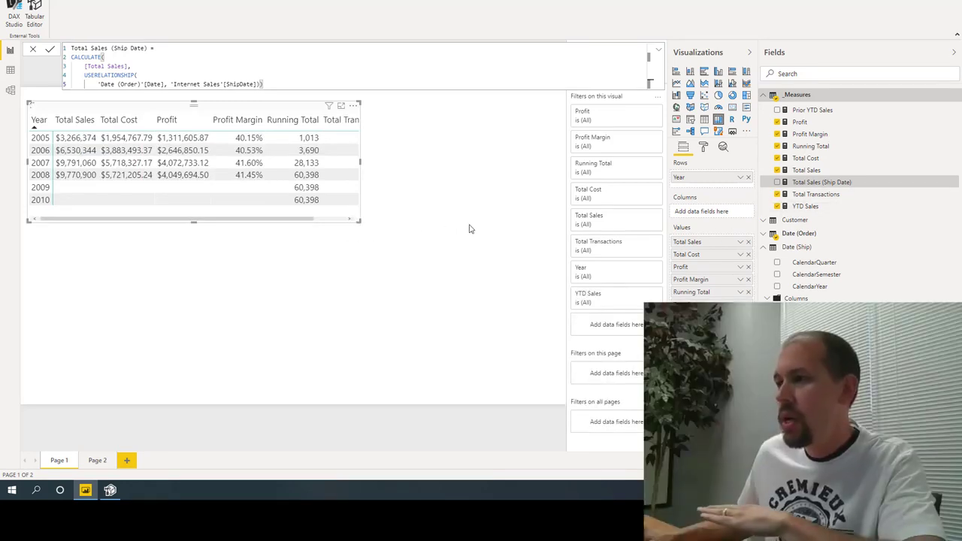
pyautogui.moveTo(481, 227); pyautogui.dragTo(511, 223)
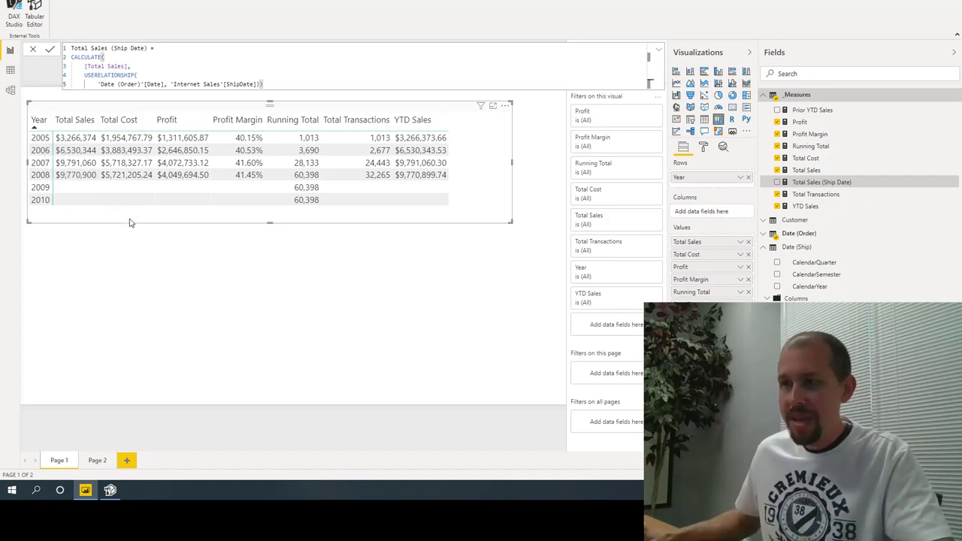
# Step: Duplicate the matrix on the report page and place the copy below the original
pyautogui.click(210, 218)
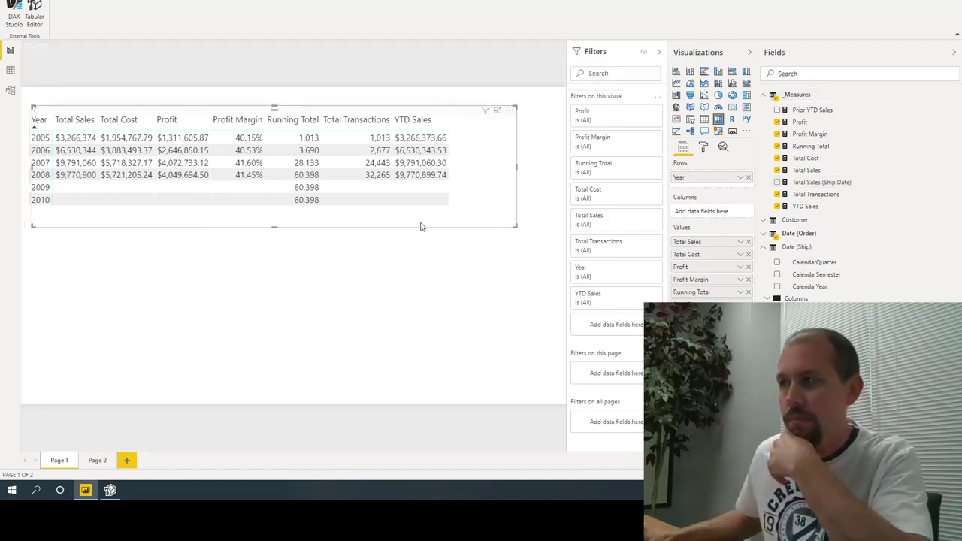
pyautogui.hotkey('ctrl', 'c')
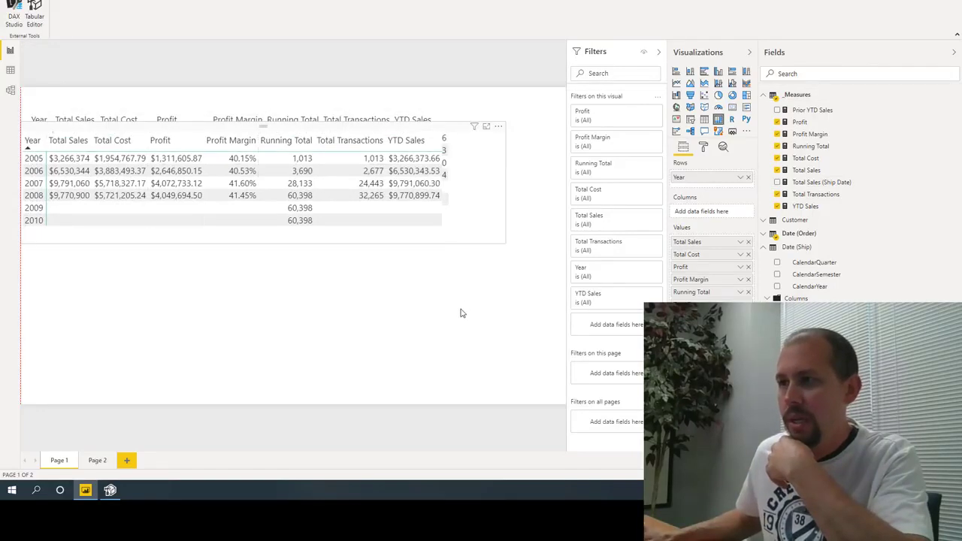
pyautogui.hotkey('ctrl', 'v')
pyautogui.moveTo(463, 342); pyautogui.dragTo(462, 354)
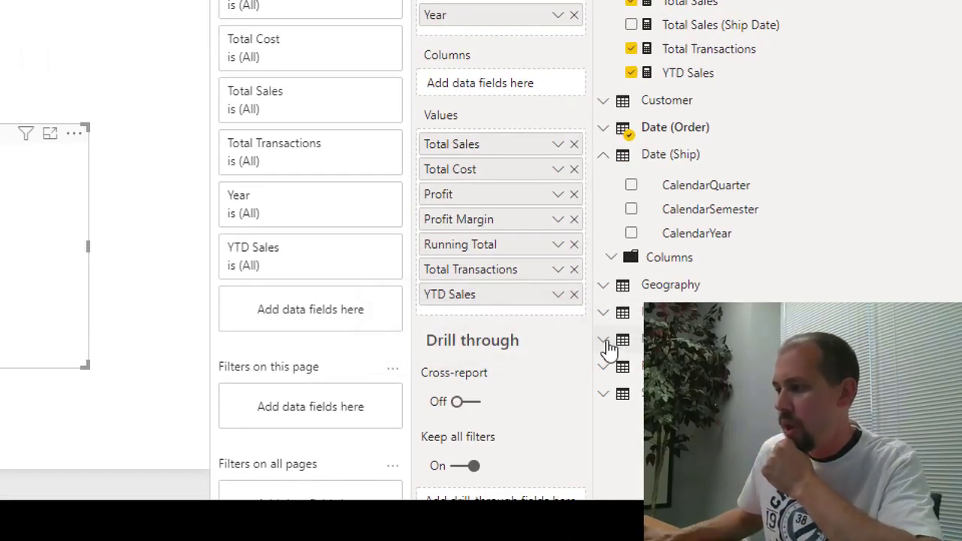
# Step: Add MyColumnName from the Measures by Ship Date table to the lower matrix's columns and check the visual's error details
pyautogui.click(605, 341)
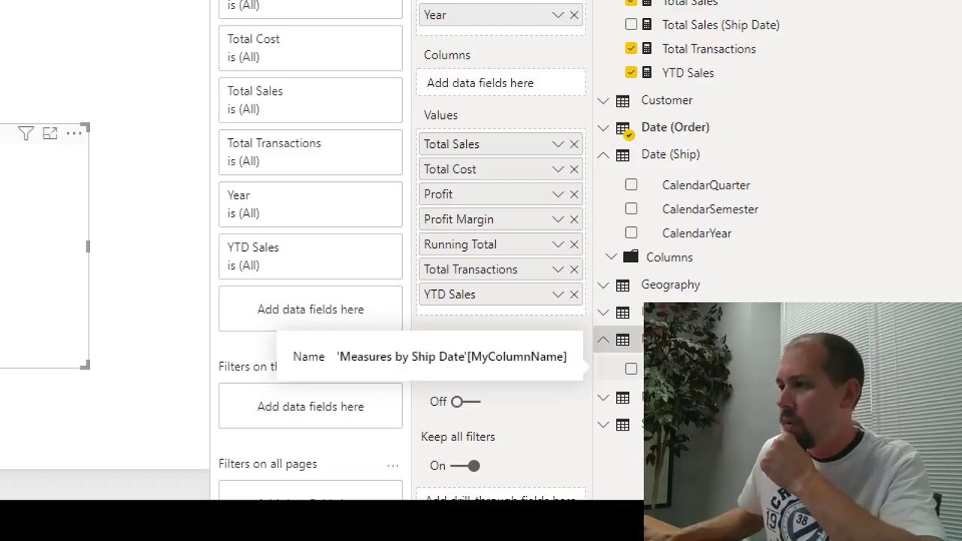
pyautogui.moveTo(662, 368); pyautogui.dragTo(479, 86)
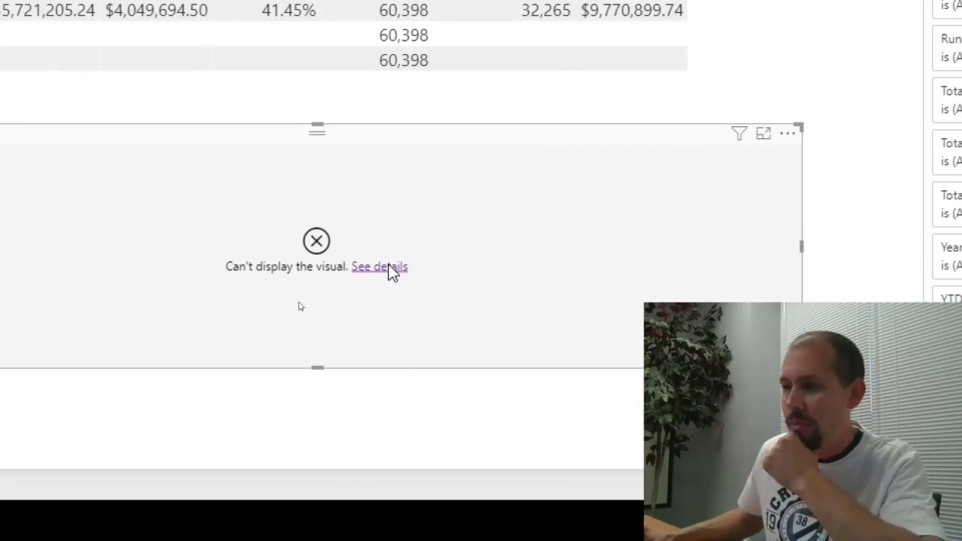
pyautogui.click(380, 267)
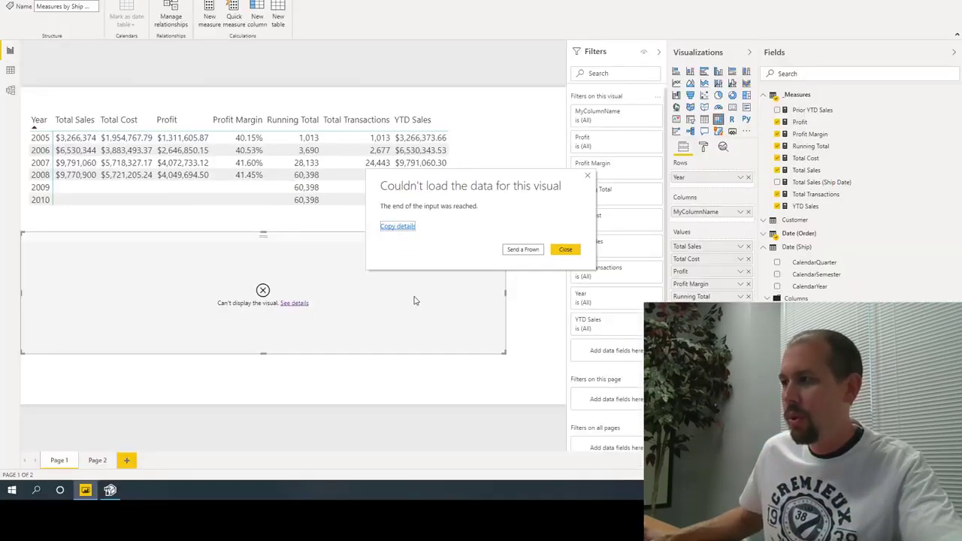
pyautogui.click(564, 249)
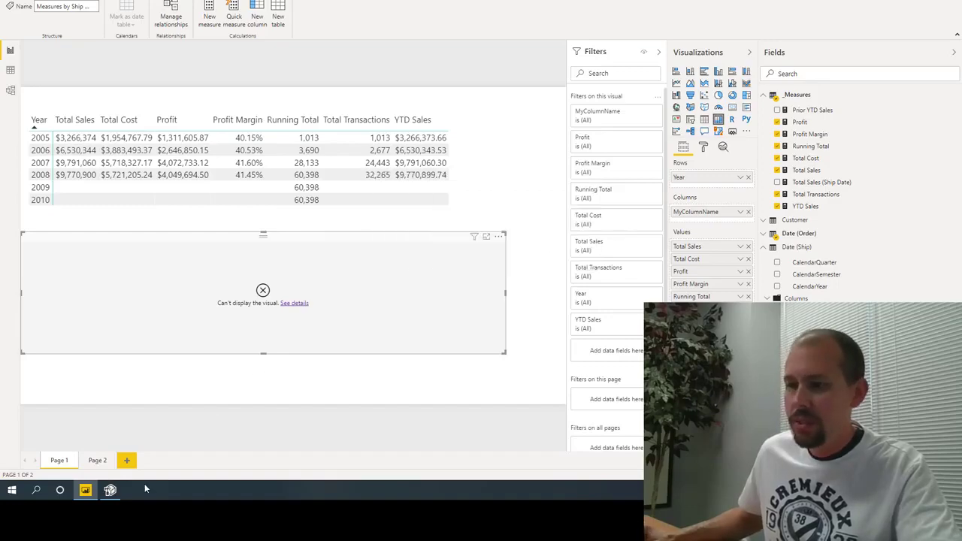
# Step: Switch to Tabular Editor, add the missing closing parenthesis to the Measure by Ship Date expression, save to the model and return to Power BI Desktop
pyautogui.click(110, 490)
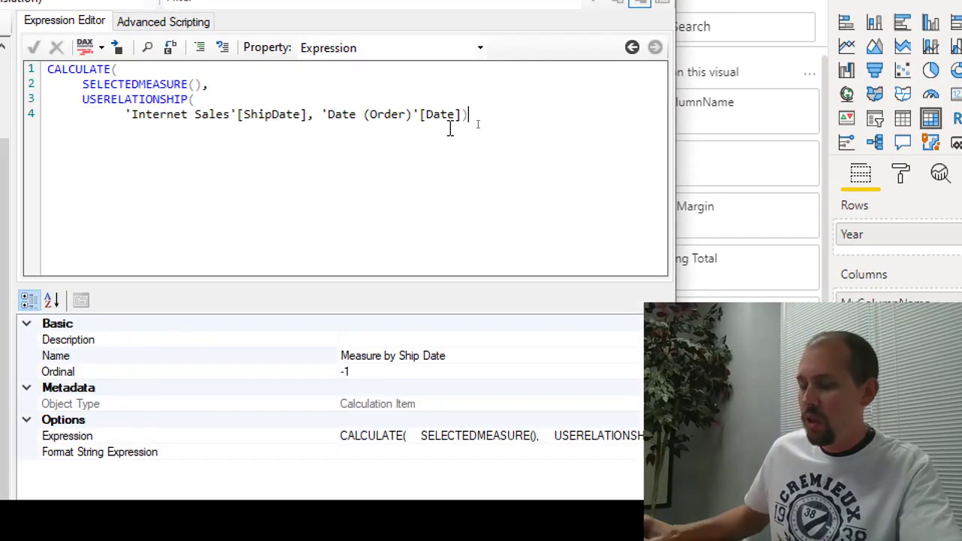
pyautogui.write(')')
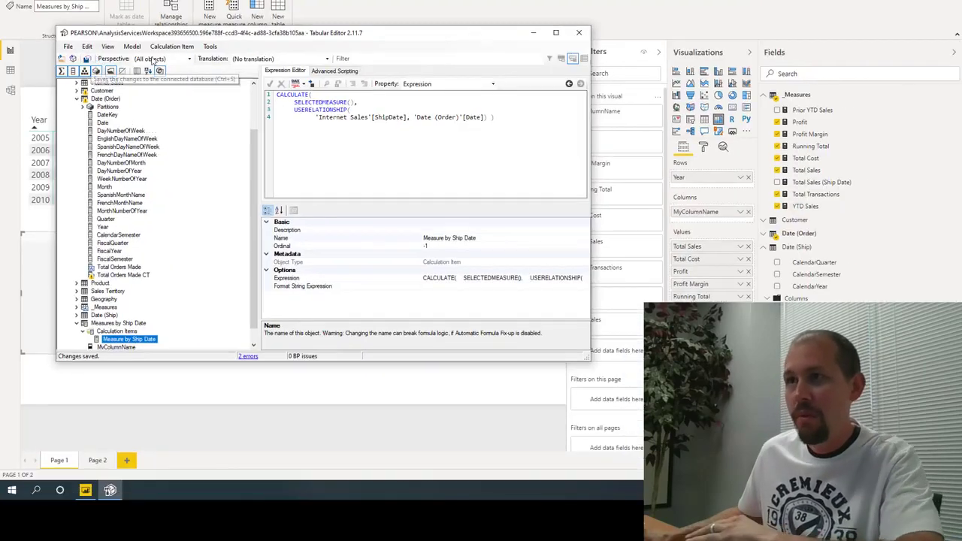
pyautogui.click(160, 55)
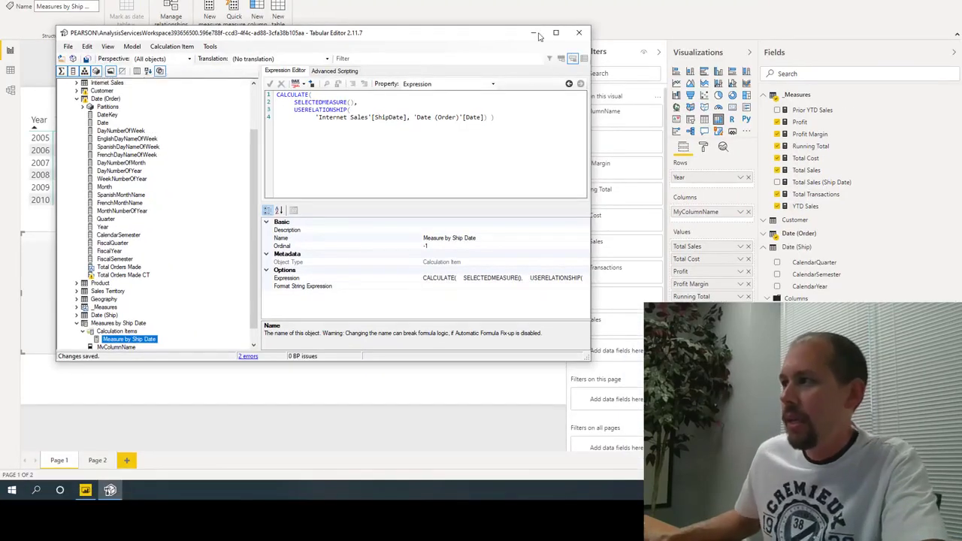
pyautogui.click(535, 34)
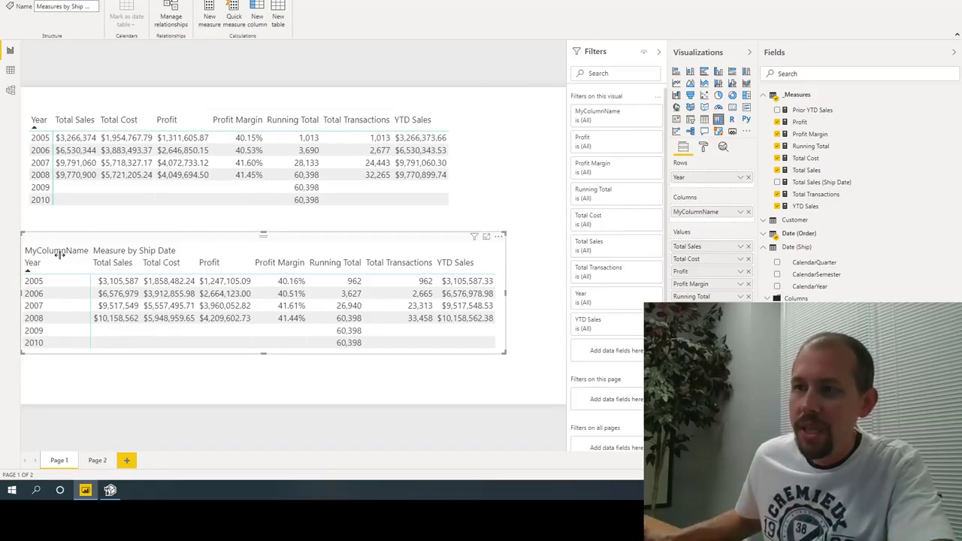
# Step: Narrow the Year row-header column of the lower matrix
pyautogui.moveTo(58, 255); pyautogui.dragTo(54, 256)
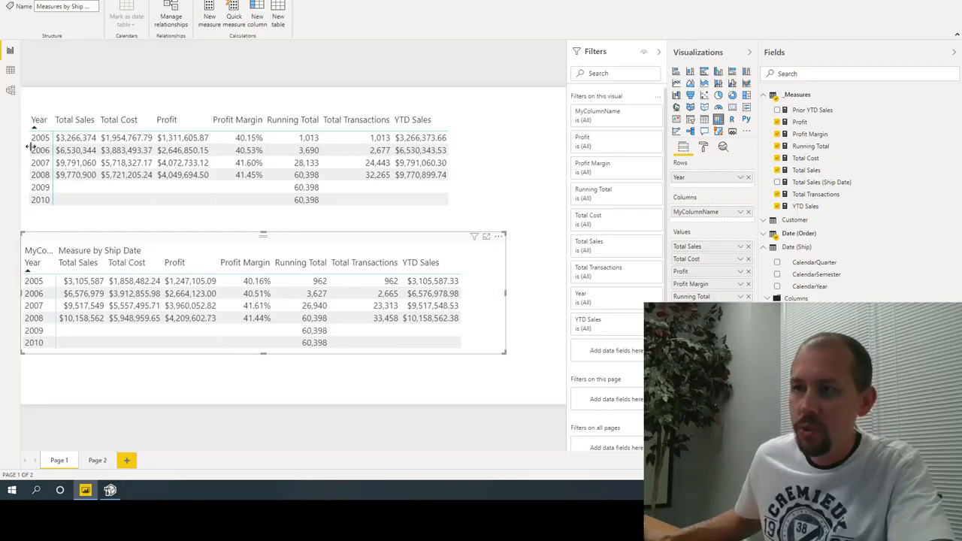